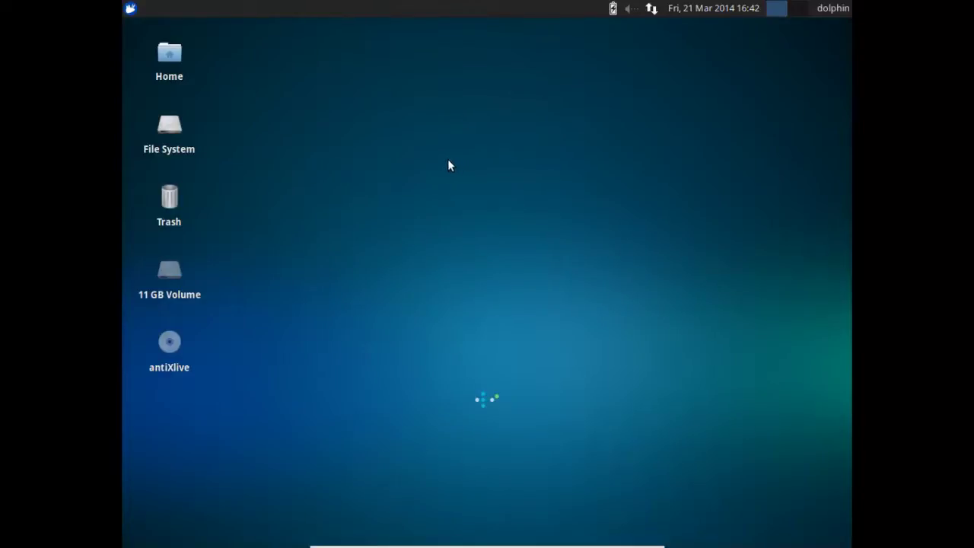
Restart the computer from Xubuntu's session menu
{"action": "left_click", "coordinate": [832, 8]}
{"action": "left_click", "coordinate": [800, 100]}
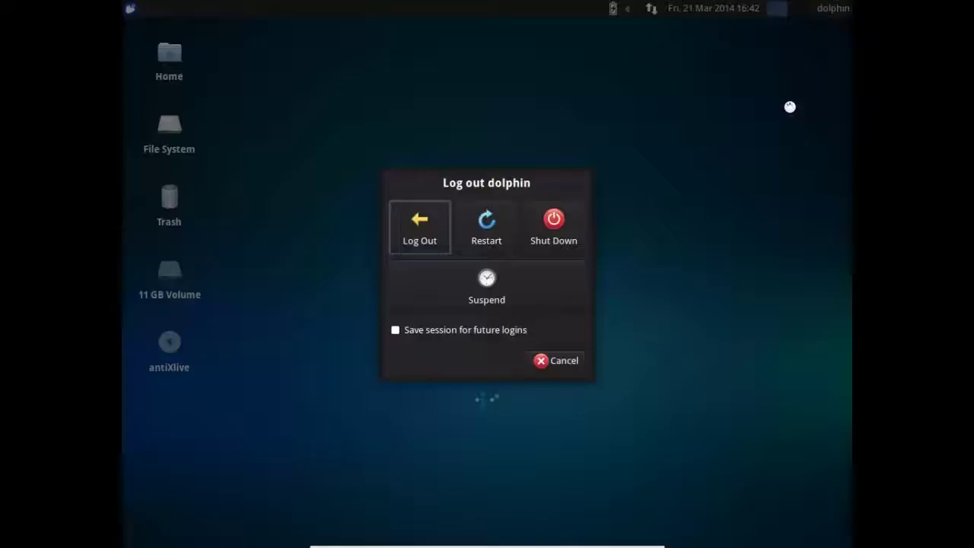
{"action": "left_click", "coordinate": [484, 230]}
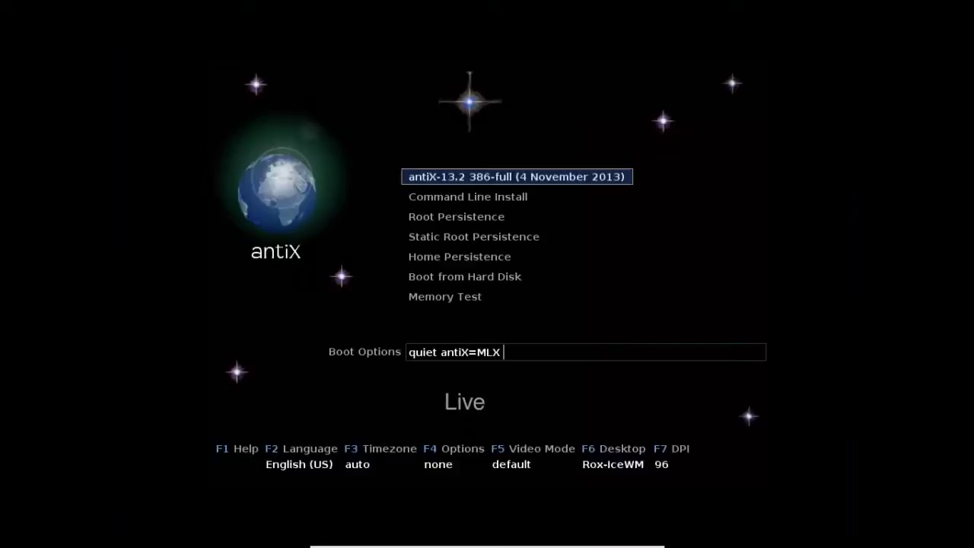
Boot the default antiX-13.2 live entry from the disc's boot menu
{"action": "key", "text": "Down"}
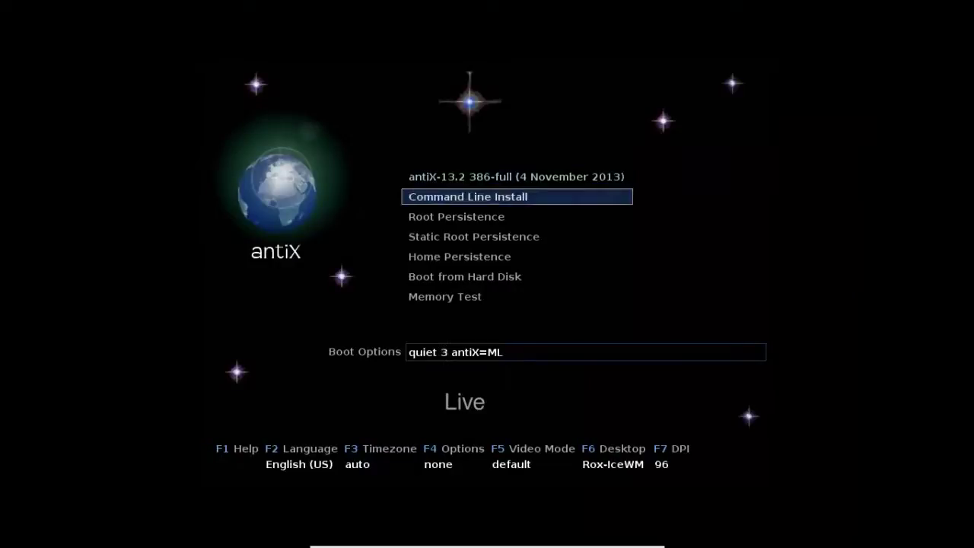
{"action": "key", "text": "Up"}
{"action": "key", "text": "Return"}
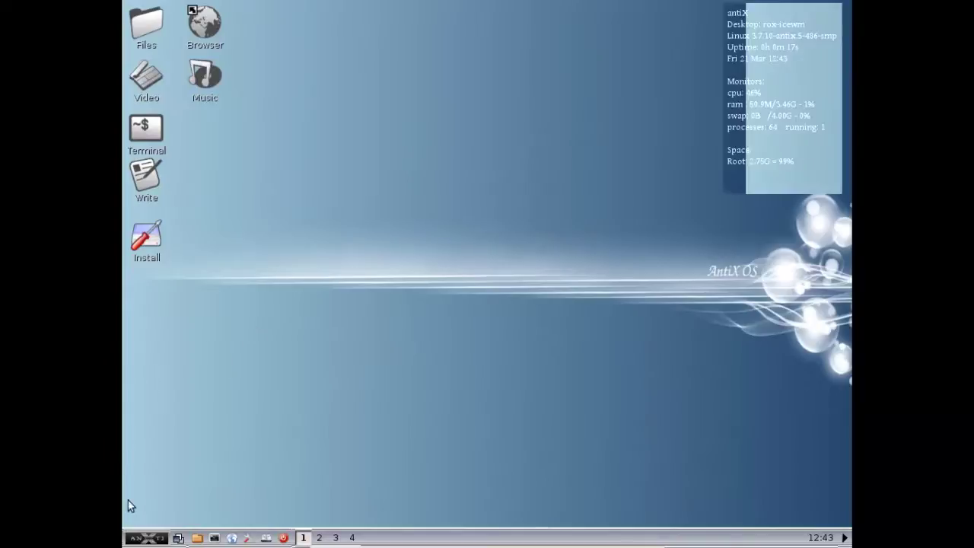
Launch Partition a Drive (gparted) from the Disks section of the antiX Control Centre
{"action": "left_click", "coordinate": [150, 538]}
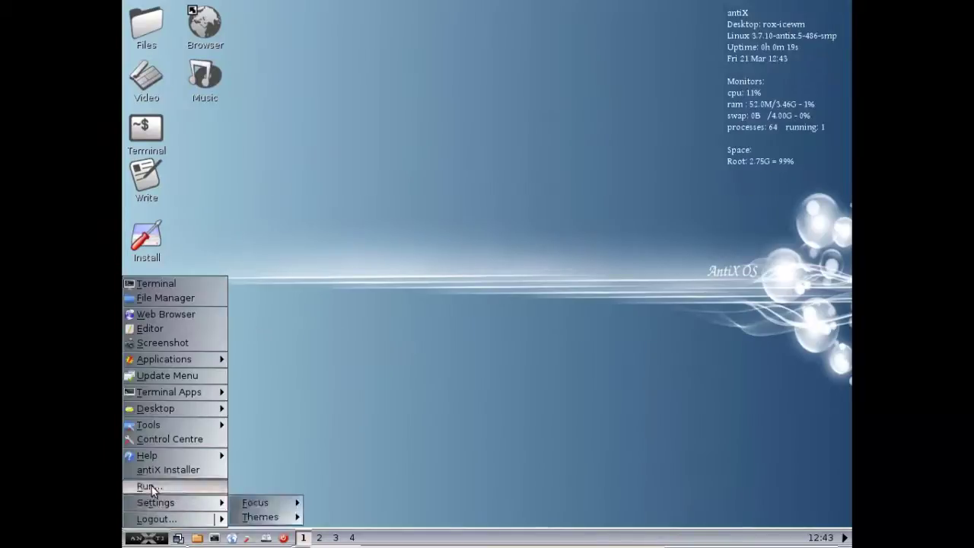
{"action": "left_click", "coordinate": [164, 440]}
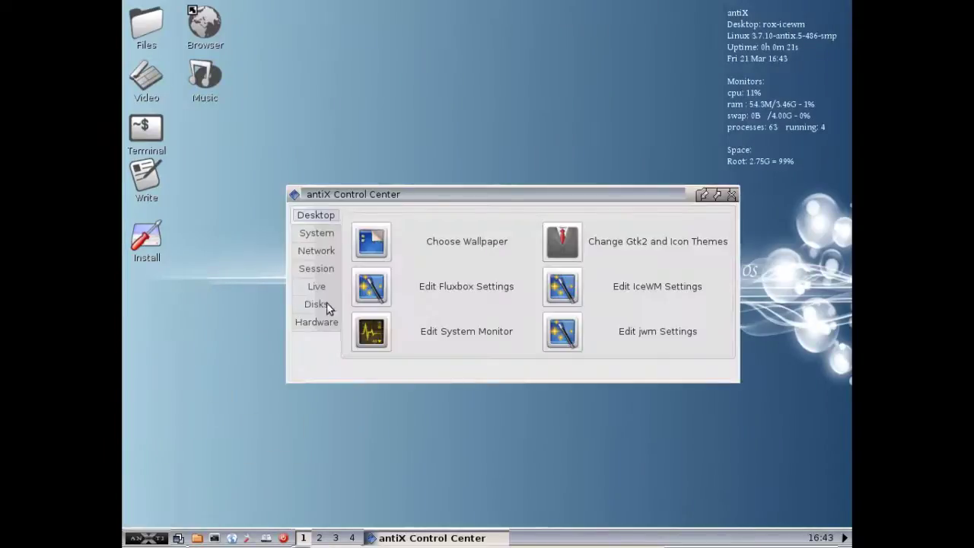
{"action": "left_click", "coordinate": [326, 238]}
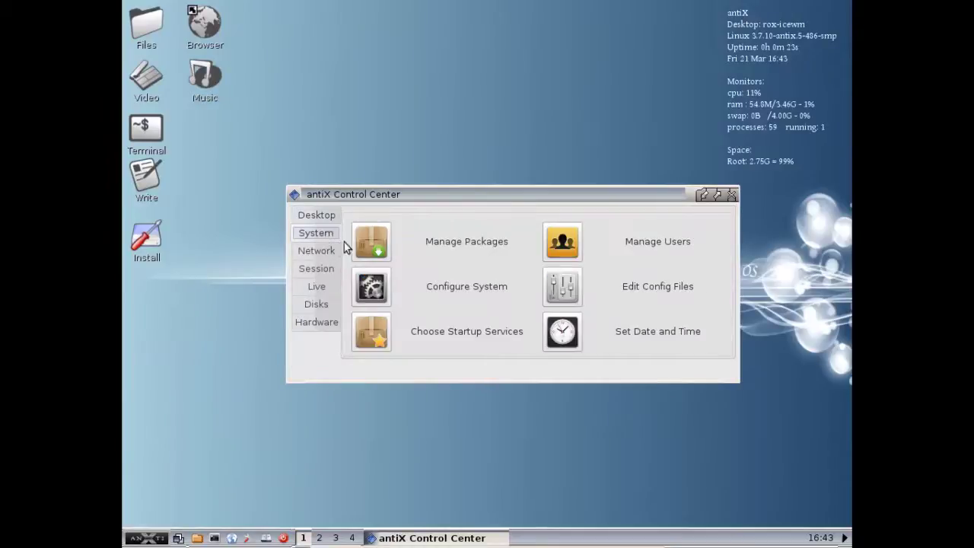
{"action": "left_click", "coordinate": [315, 303]}
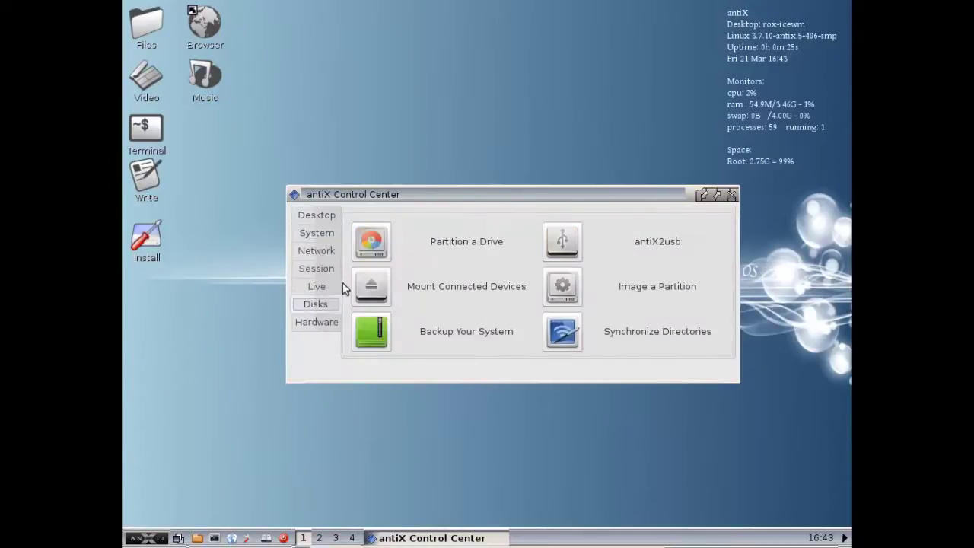
{"action": "left_click", "coordinate": [368, 250]}
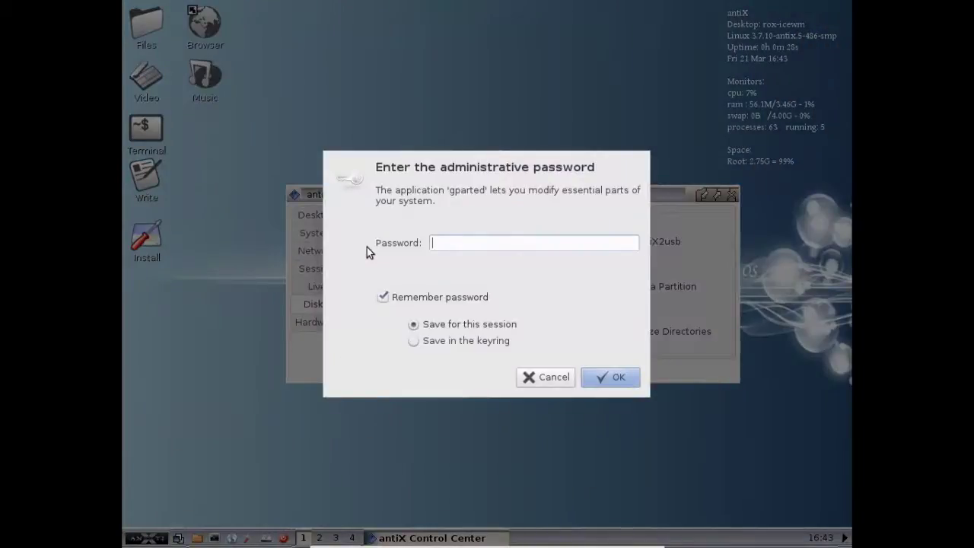
Enter the administrative password, then move the GParted window to reveal the desktop icons
{"action": "type", "text": "root"}
{"action": "key", "text": "Return"}
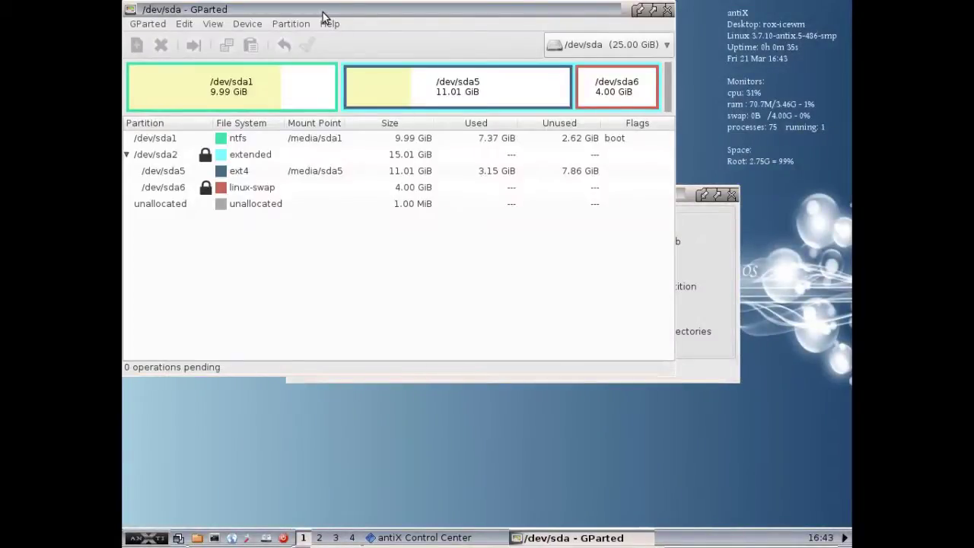
{"action": "left_click_drag", "start_coordinate": [323, 13], "coordinate": [364, 50]}
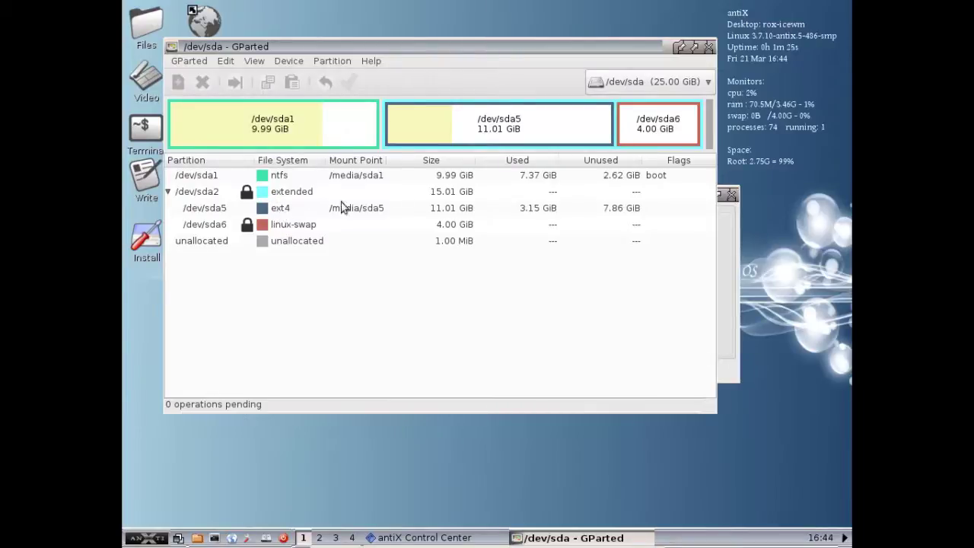
Select extended /dev/sda2, then the 11.01 GiB ext4 partition /dev/sda5
{"action": "left_click", "coordinate": [211, 194]}
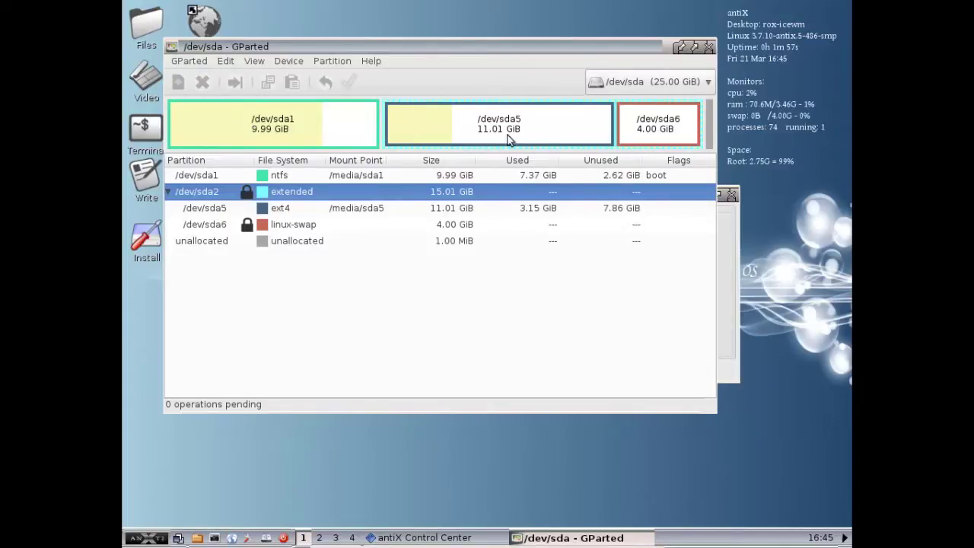
{"action": "left_click", "coordinate": [559, 129]}
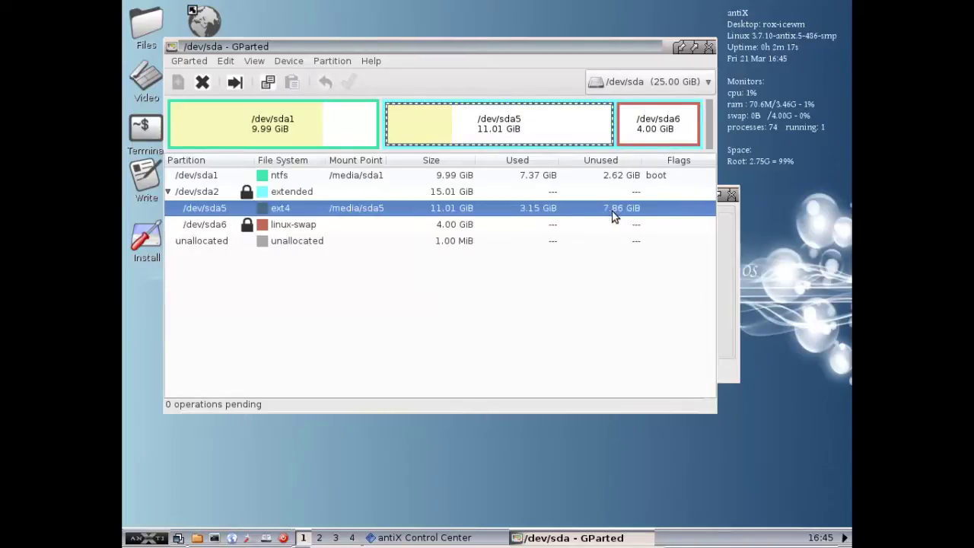
Open Resize/Move for sda5 and set Free space following to 6144 MiB
{"action": "right_click", "coordinate": [517, 131]}
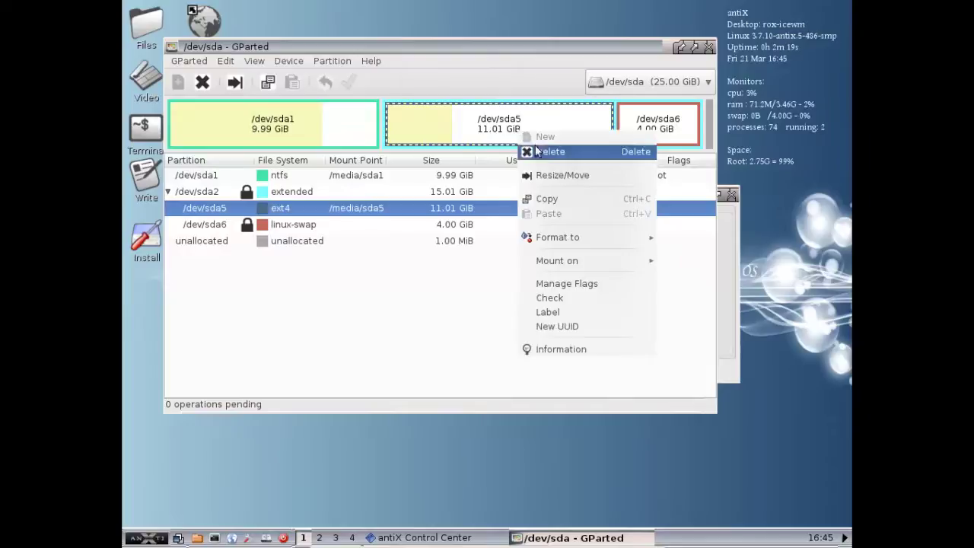
{"action": "left_click", "coordinate": [549, 175]}
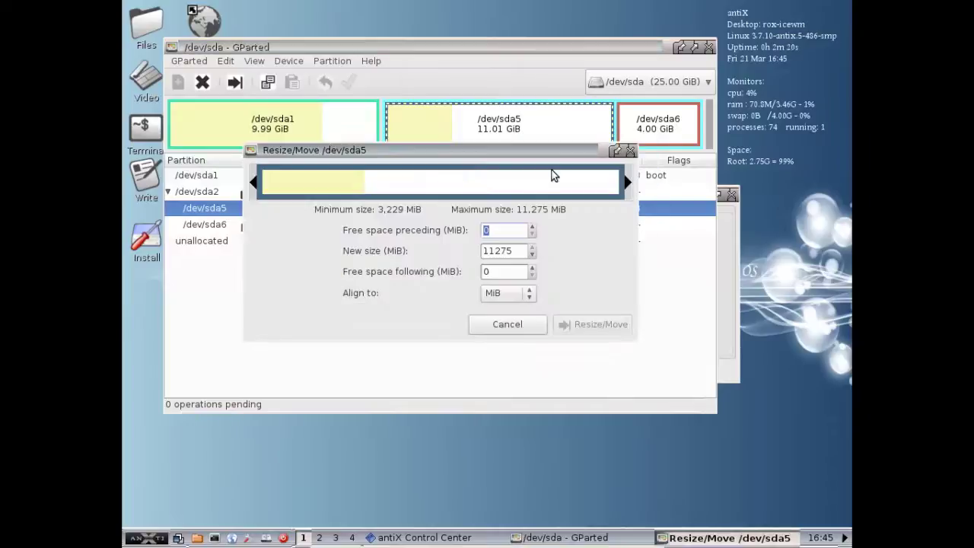
{"action": "left_click", "coordinate": [513, 271]}
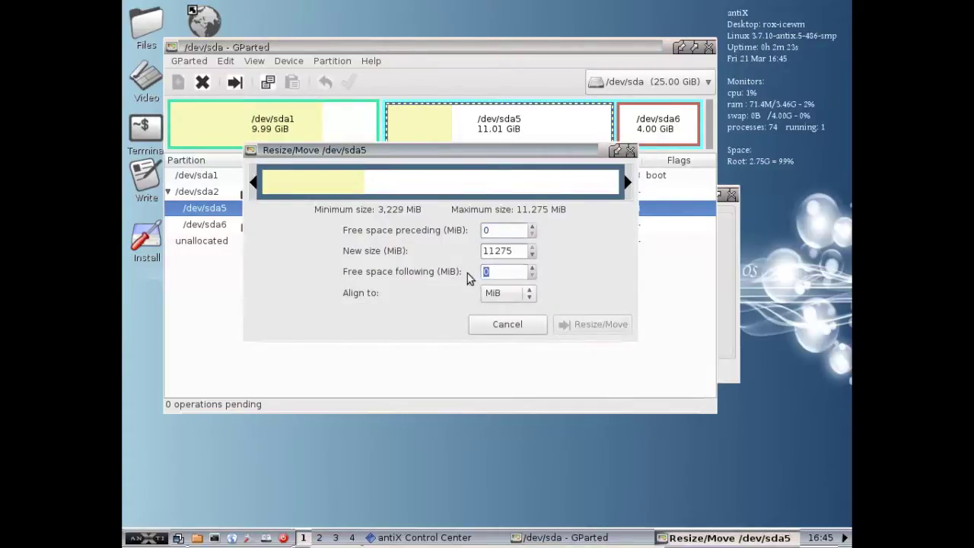
{"action": "type", "text": "6144"}
{"action": "left_click", "coordinate": [511, 232]}
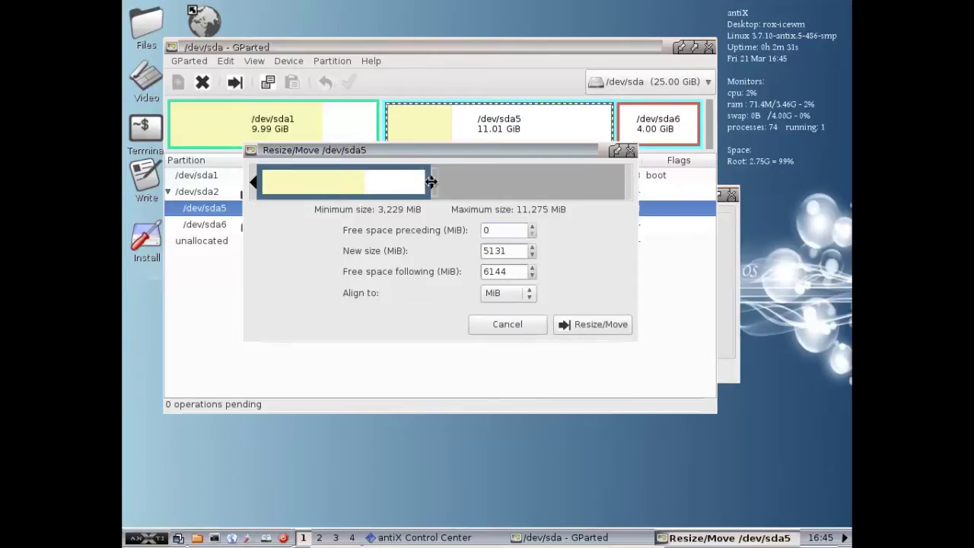
Fine-tune the free space following value and queue shrinking sda5 to 5.00 GiB
{"action": "mouse_move", "coordinate": [430, 181]}
{"action": "left_mouse_down"}
{"action": "mouse_move", "coordinate": [455, 181]}
{"action": "mouse_move", "coordinate": [428, 183]}
{"action": "left_mouse_up"}
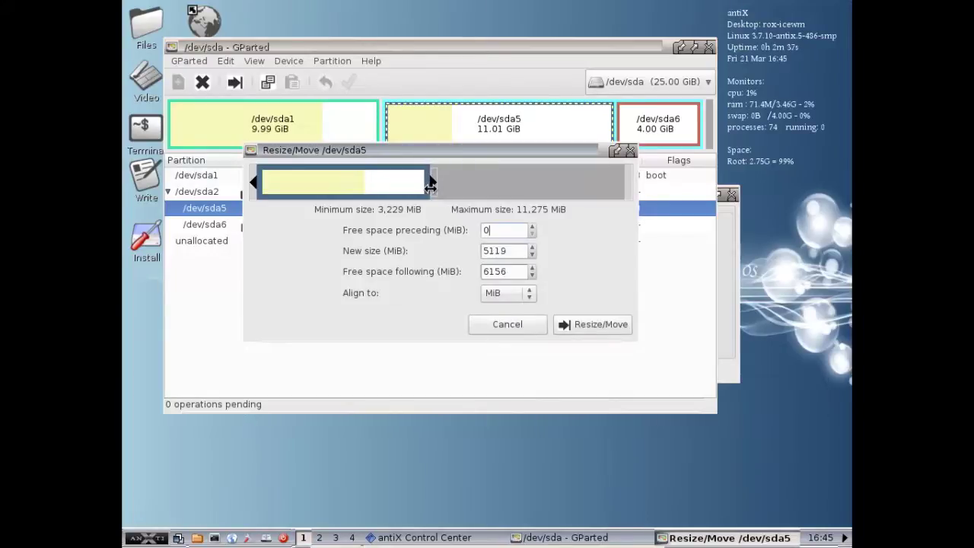
{"action": "left_click", "coordinate": [532, 276]}
{"action": "left_click", "coordinate": [531, 275]}
{"action": "left_click", "coordinate": [532, 276]}
{"action": "left_click", "coordinate": [532, 276]}
{"action": "left_click", "coordinate": [532, 276]}
{"action": "left_click", "coordinate": [532, 275]}
{"action": "left_click", "coordinate": [532, 275]}
{"action": "left_click", "coordinate": [532, 276]}
{"action": "left_click", "coordinate": [532, 275]}
{"action": "left_click", "coordinate": [532, 275]}
{"action": "left_click", "coordinate": [532, 275]}
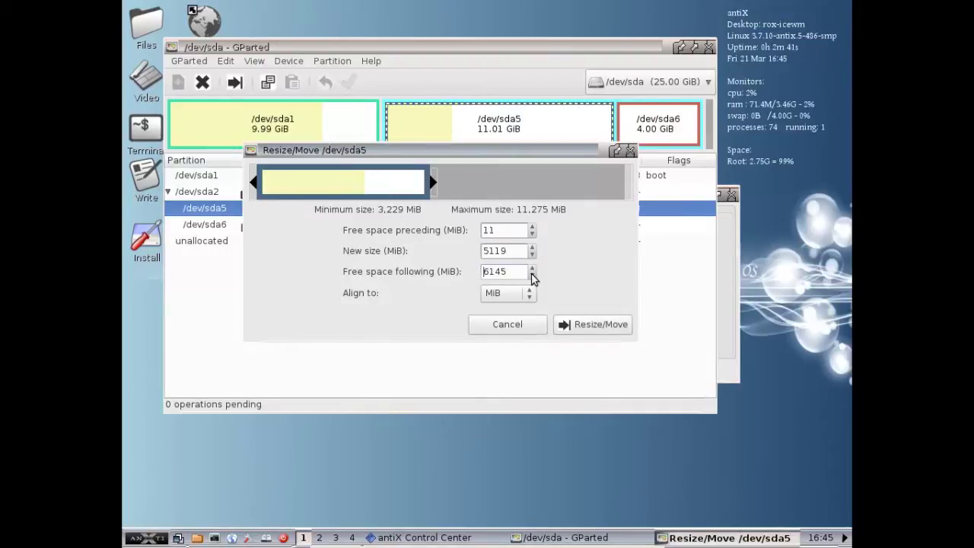
{"action": "left_click", "coordinate": [532, 275]}
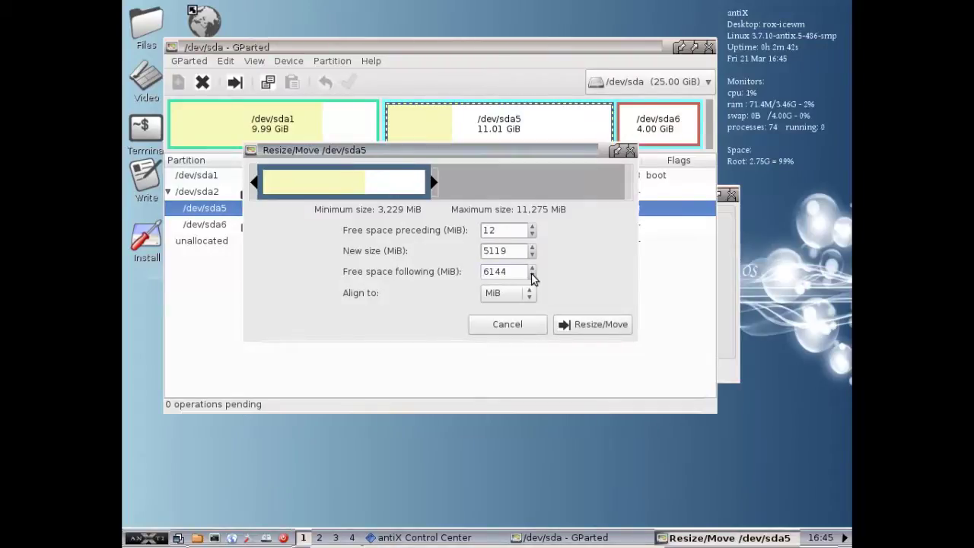
{"action": "left_click", "coordinate": [583, 320]}
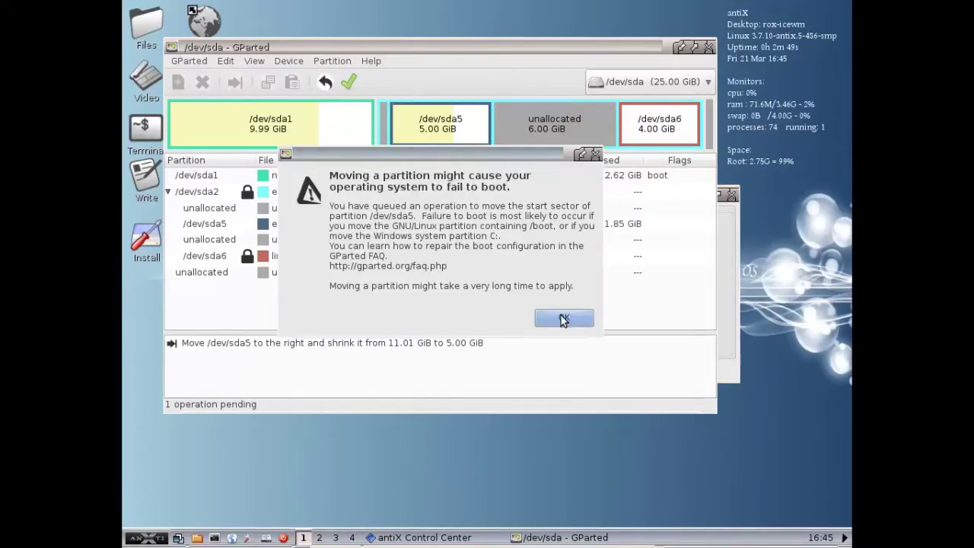
Dismiss the boot-failure warning and undo the queued move-and-shrink of sda5
{"action": "left_click", "coordinate": [598, 156]}
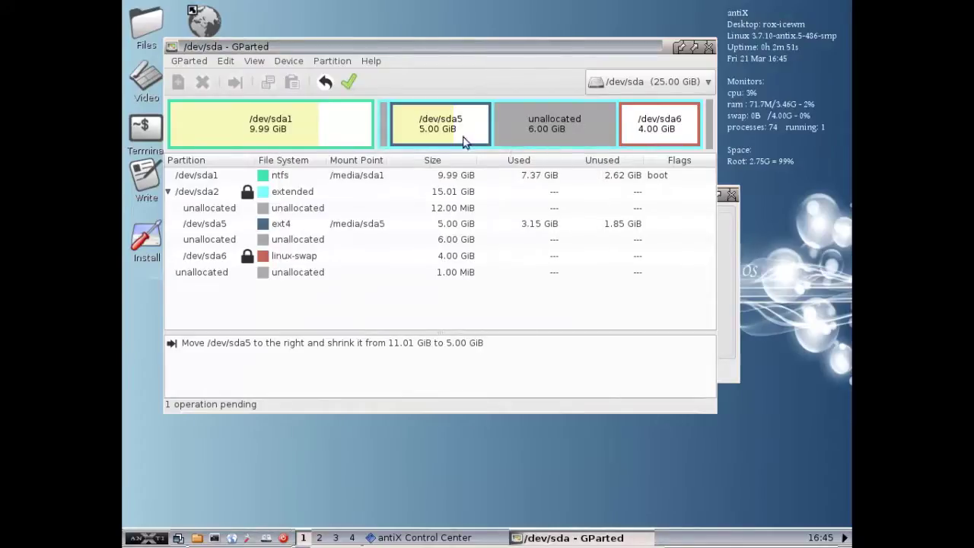
{"action": "left_click", "coordinate": [225, 61]}
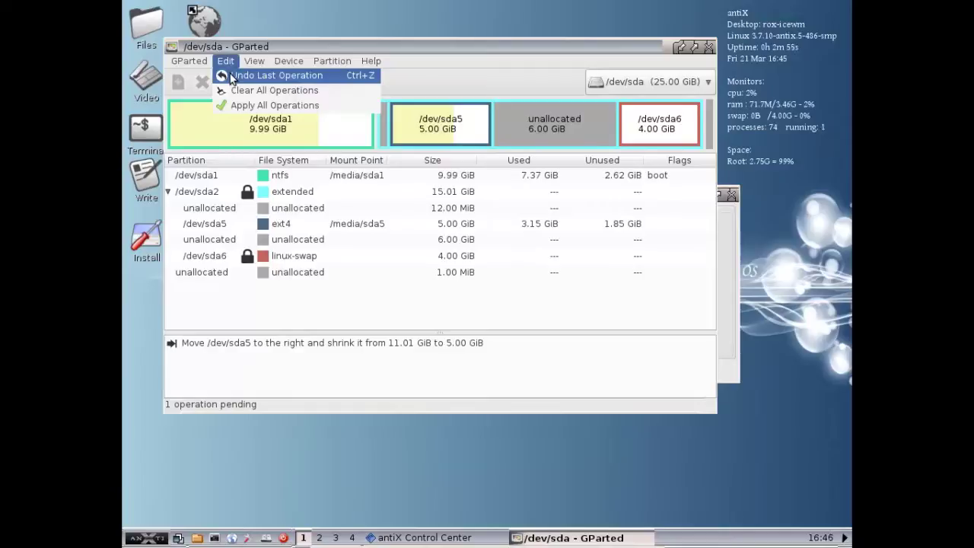
{"action": "left_click", "coordinate": [232, 76]}
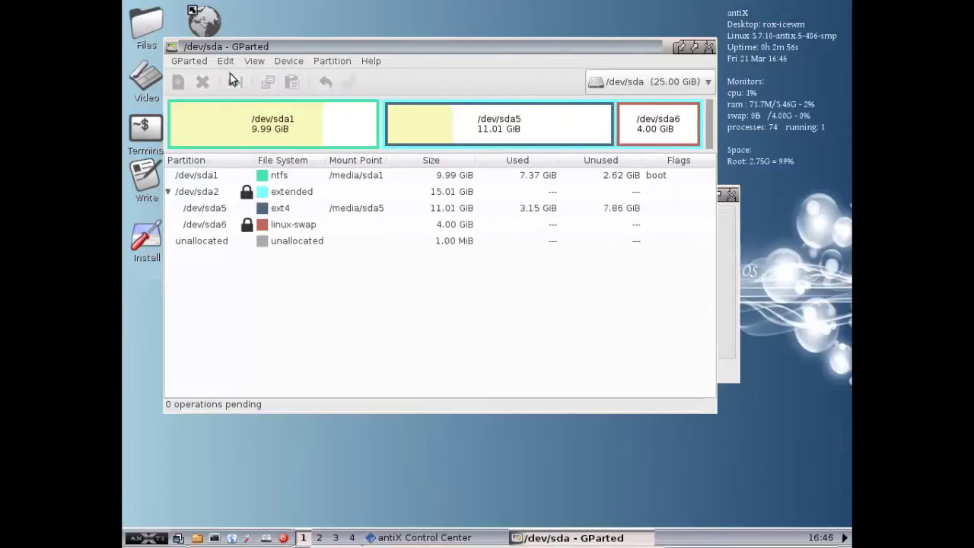
Re-queue sda5 as a plain shrink with 6144 MiB free space following
{"action": "right_click", "coordinate": [413, 127]}
{"action": "left_click", "coordinate": [456, 173]}
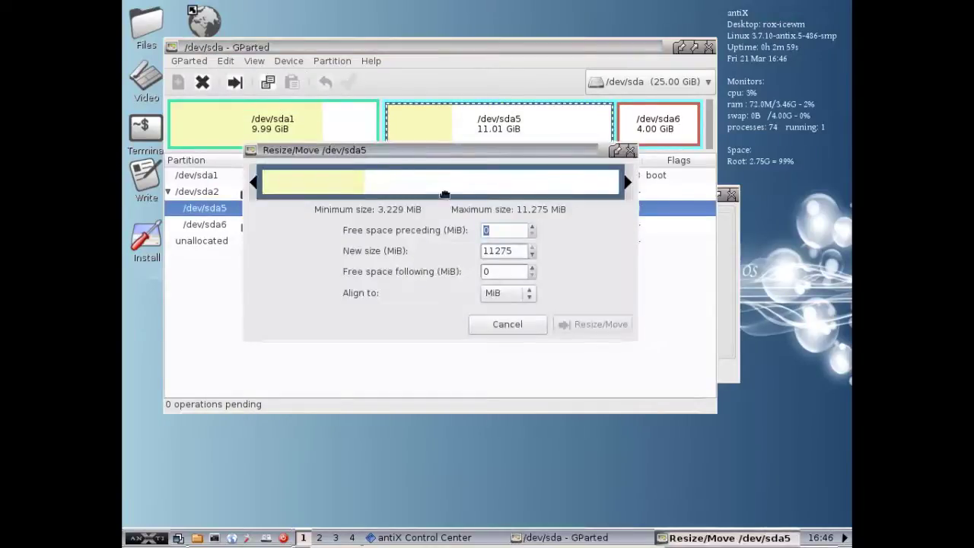
{"action": "double_click", "coordinate": [491, 271]}
{"action": "type", "text": "6"}
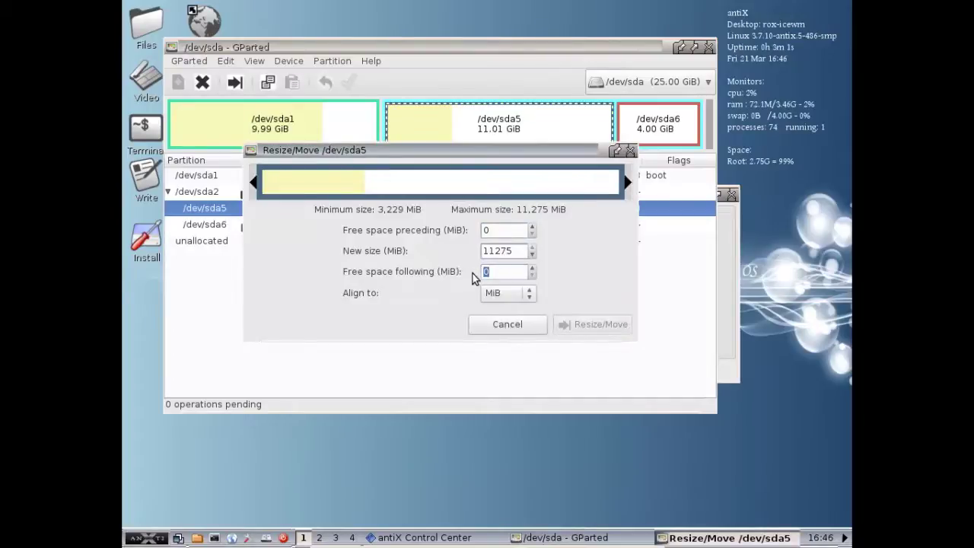
{"action": "type", "text": "144"}
{"action": "left_click", "coordinate": [491, 230]}
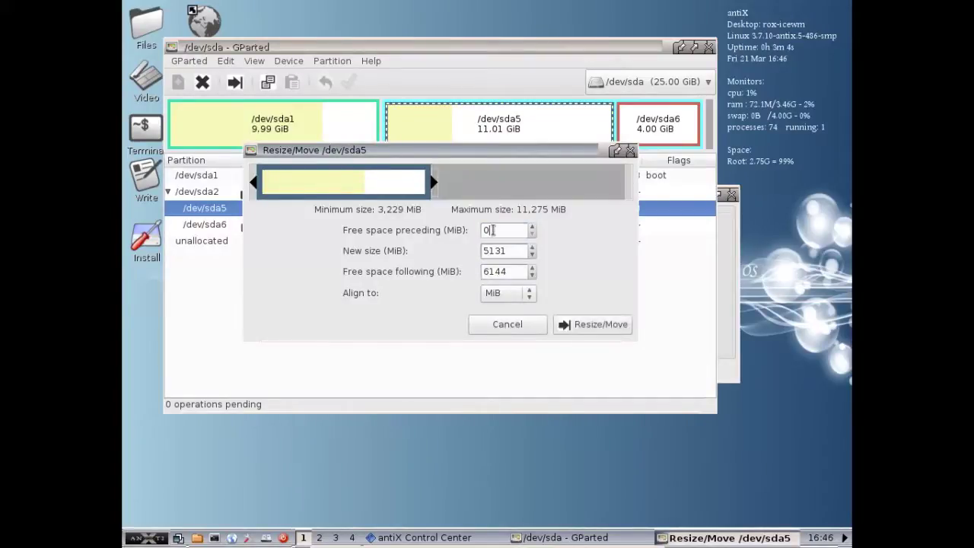
{"action": "left_click", "coordinate": [605, 328]}
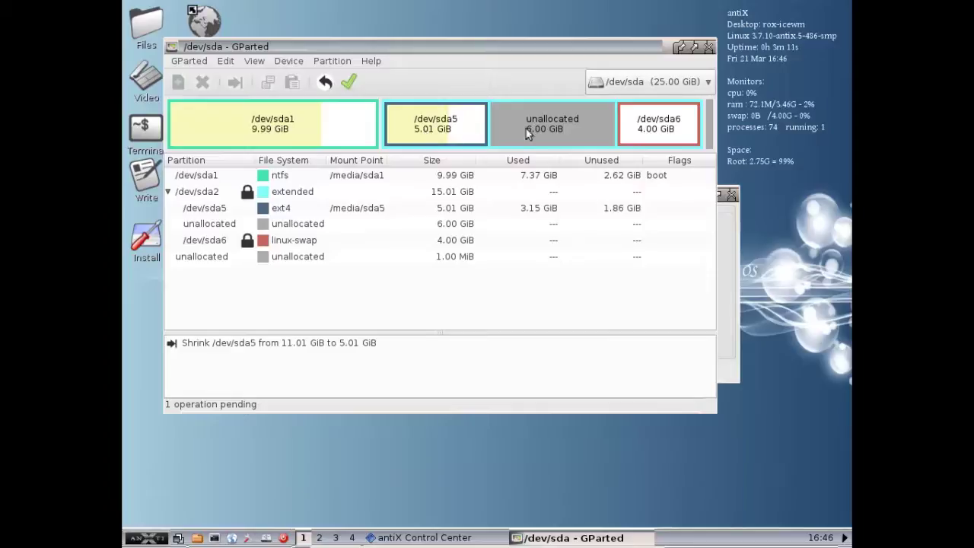
Queue a new 6.00 GiB logical ext2 partition labelled 'antix' in the unallocated space
{"action": "left_click", "coordinate": [555, 126]}
{"action": "right_click", "coordinate": [555, 126]}
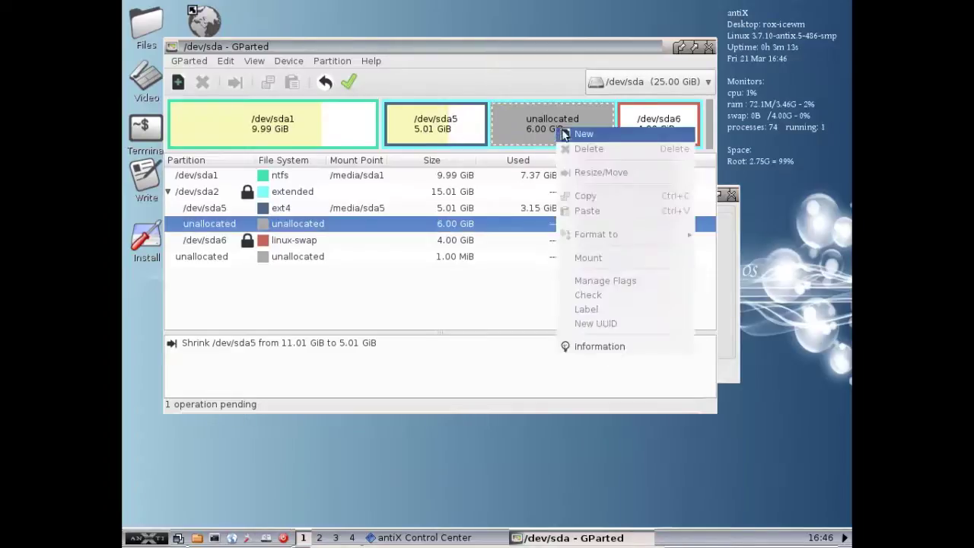
{"action": "left_click", "coordinate": [566, 135]}
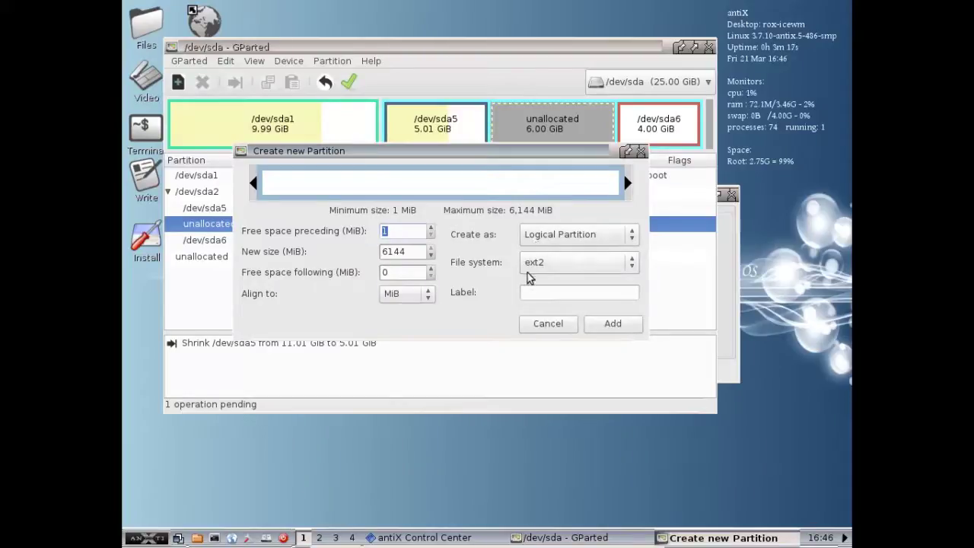
{"action": "left_click", "coordinate": [546, 291]}
{"action": "type", "text": "antix"}
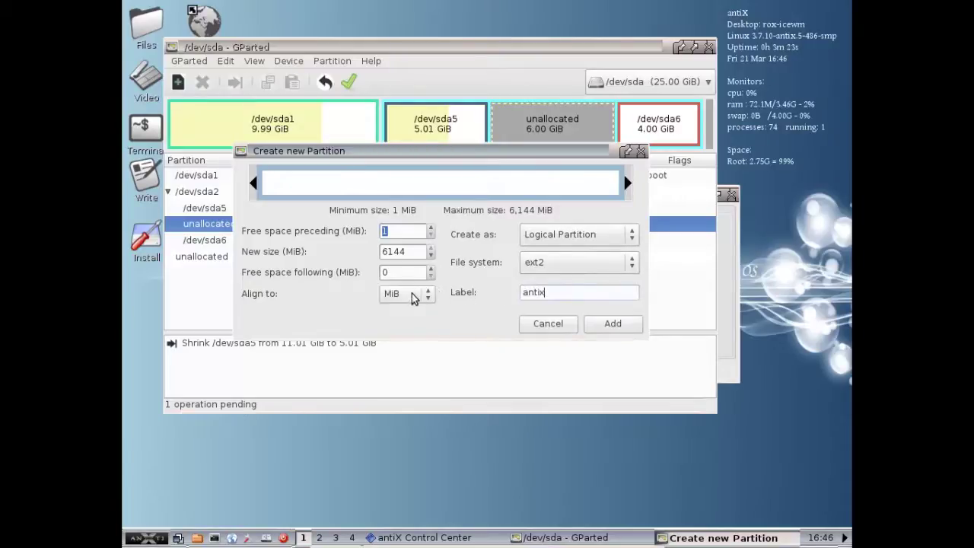
{"action": "left_click", "coordinate": [601, 326]}
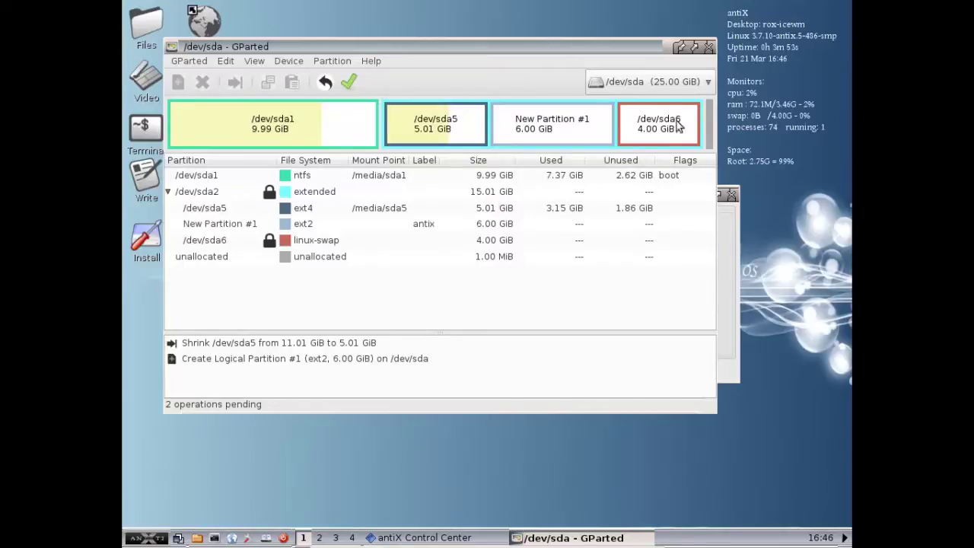
Apply both pending operations, creating sda7, and close the completion summary
{"action": "left_click", "coordinate": [350, 82]}
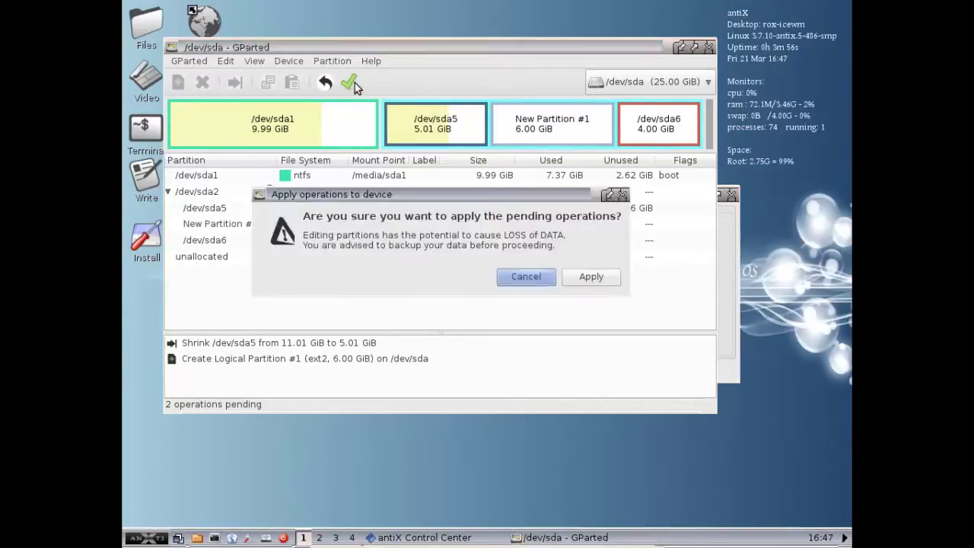
{"action": "left_click", "coordinate": [583, 278]}
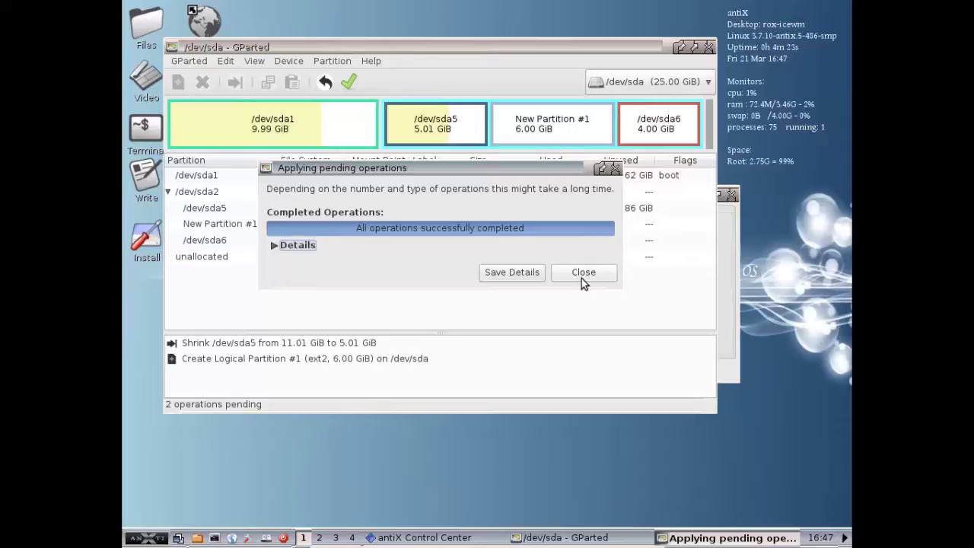
{"action": "left_click", "coordinate": [582, 277]}
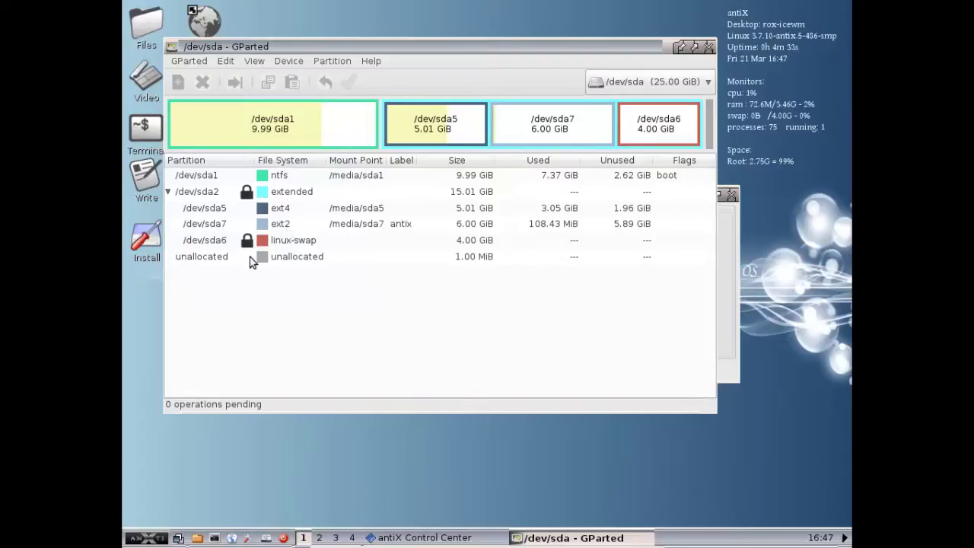
Close GParted and the Control Center, then launch the antiX installer
{"action": "left_click", "coordinate": [706, 48]}
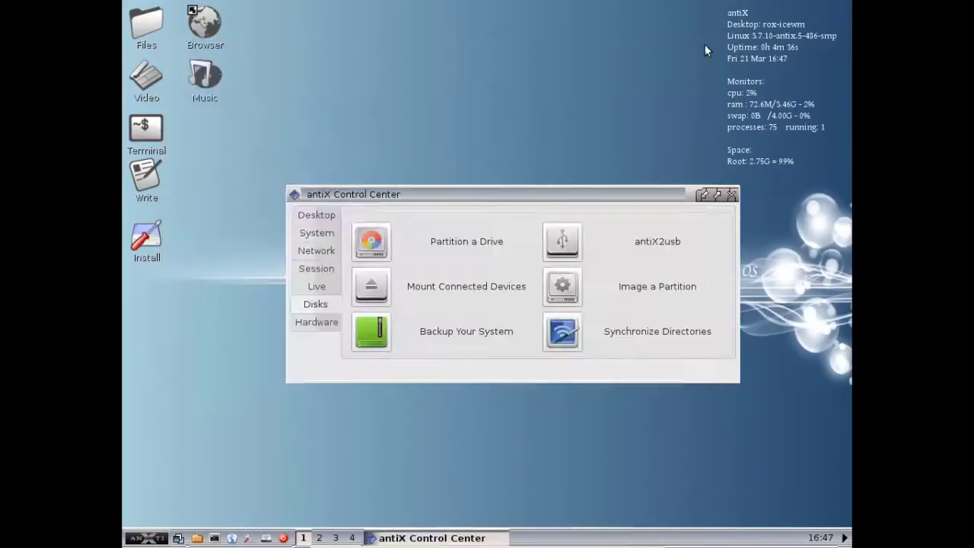
{"action": "left_click", "coordinate": [730, 196]}
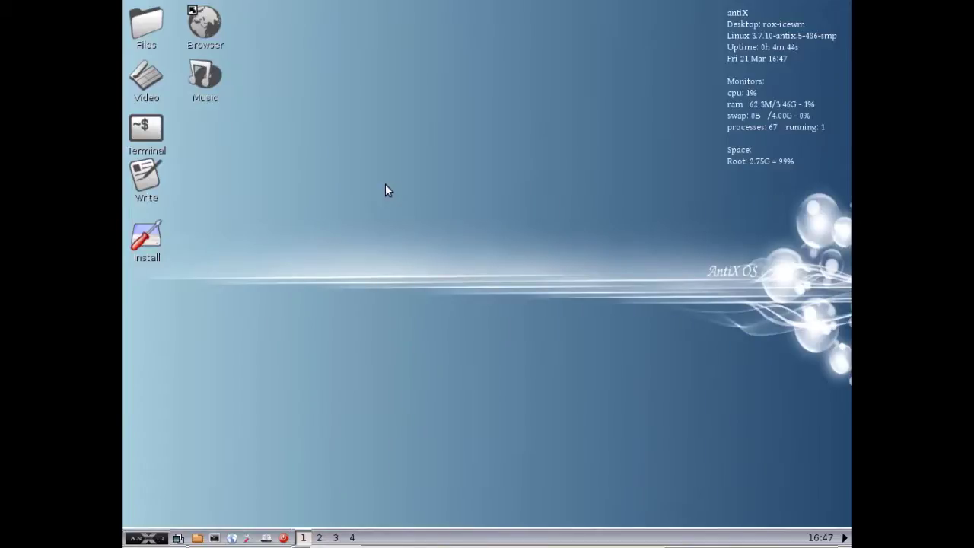
{"action": "left_click", "coordinate": [149, 244]}
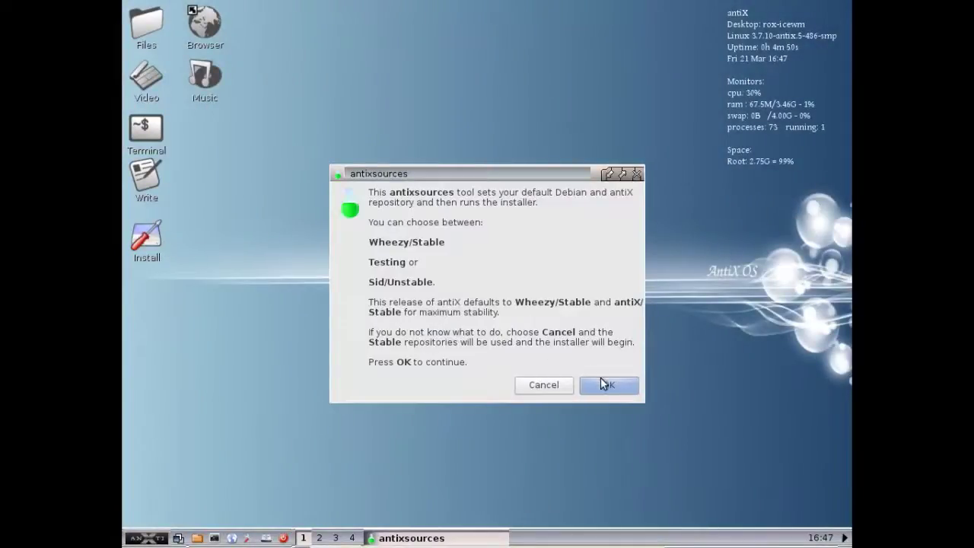
Keep the default Wheezy repositories in antixsources and let the installer start
{"action": "left_click", "coordinate": [603, 383]}
{"action": "left_click", "coordinate": [325, 167]}
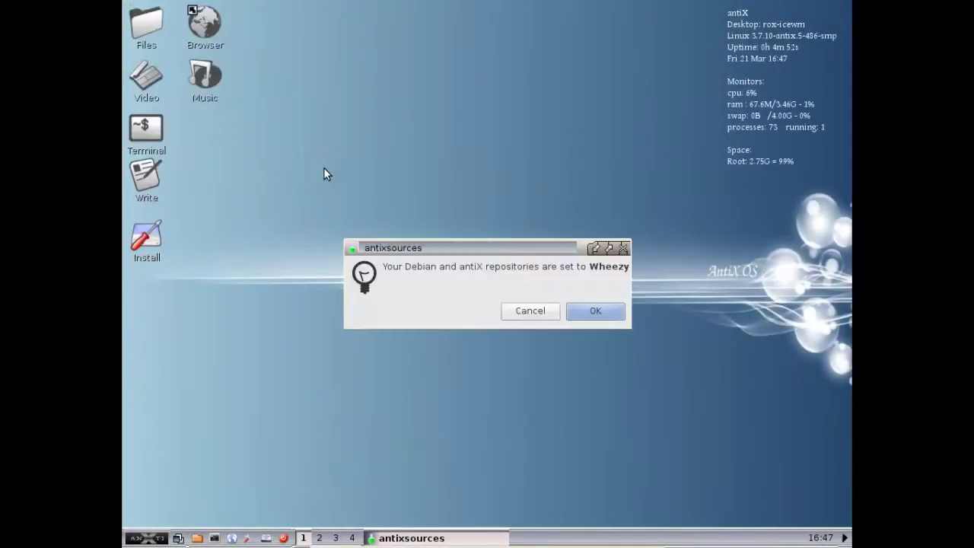
{"action": "left_click", "coordinate": [592, 312]}
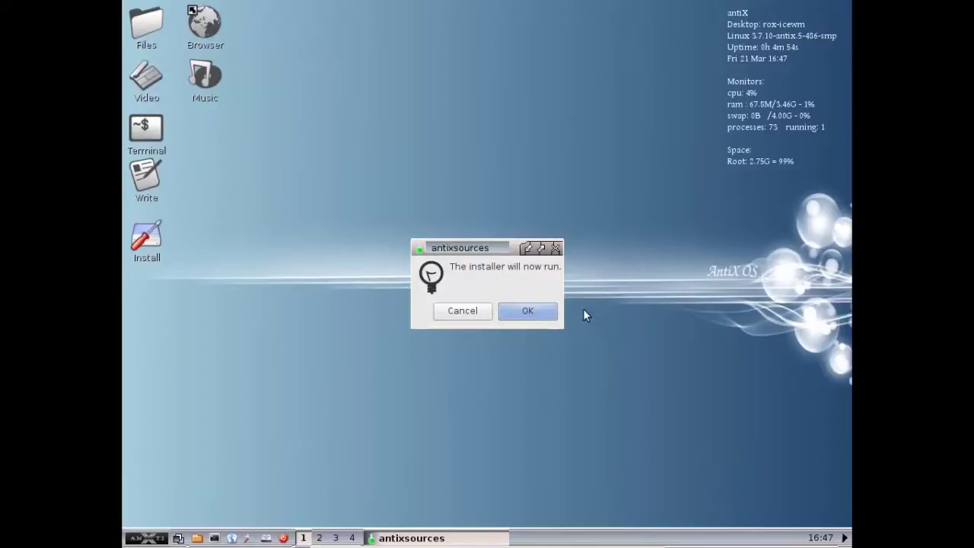
{"action": "left_click", "coordinate": [549, 315]}
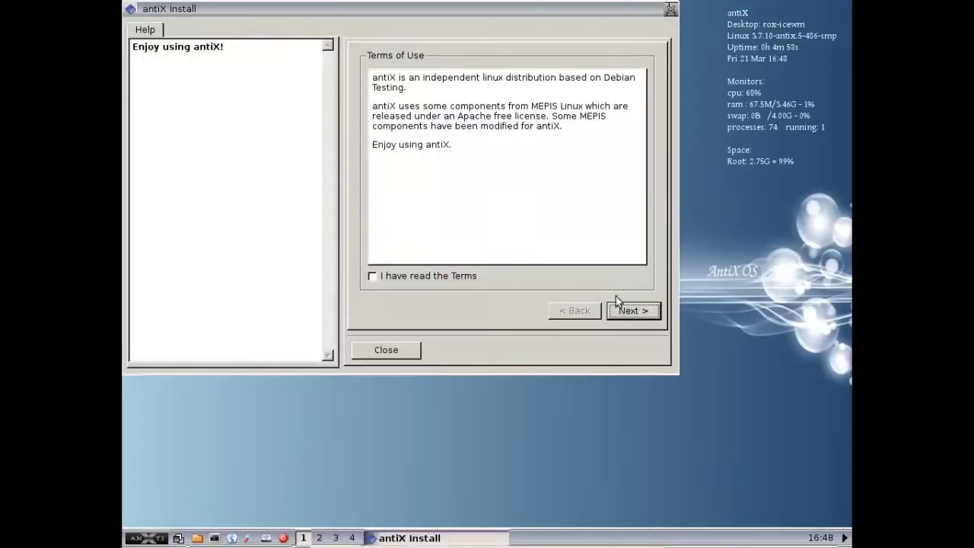
Choose a custom install with sda7 (6142MB, ext4) as root and begin installing
{"action": "left_click", "coordinate": [629, 309]}
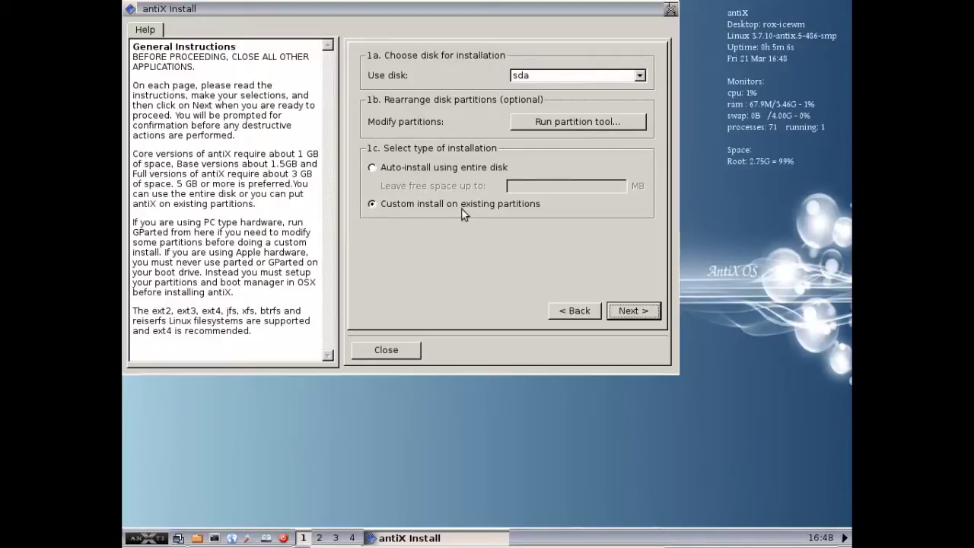
{"action": "left_click", "coordinate": [618, 312]}
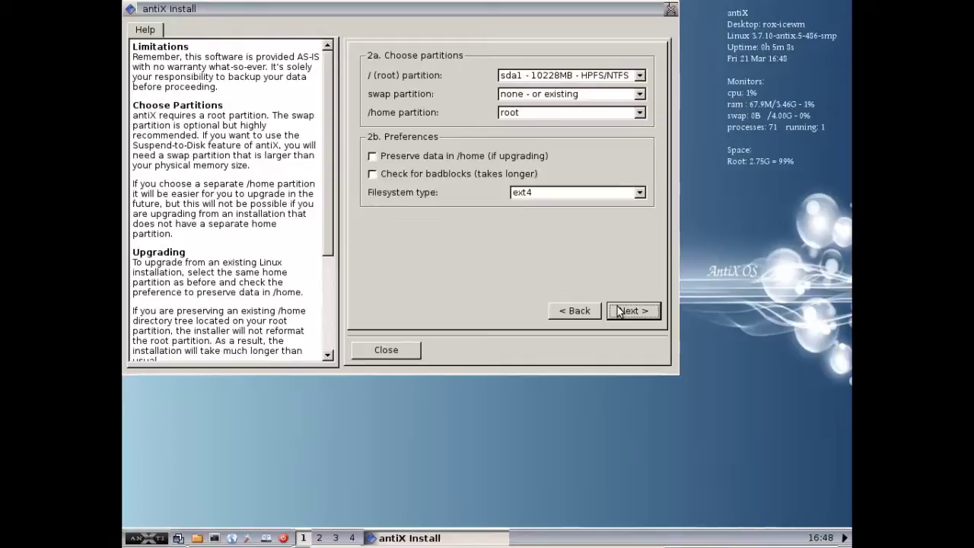
{"action": "left_click", "coordinate": [524, 77]}
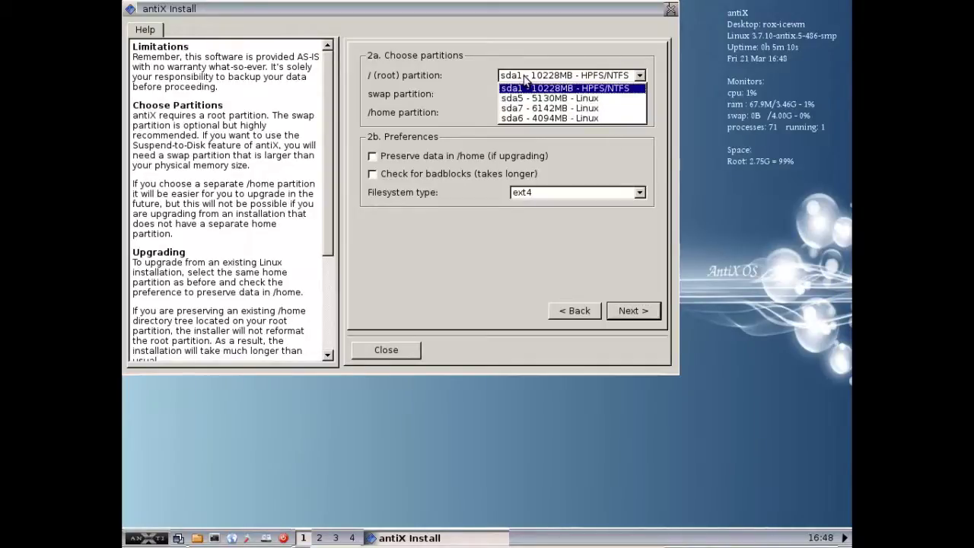
{"action": "left_click", "coordinate": [571, 108]}
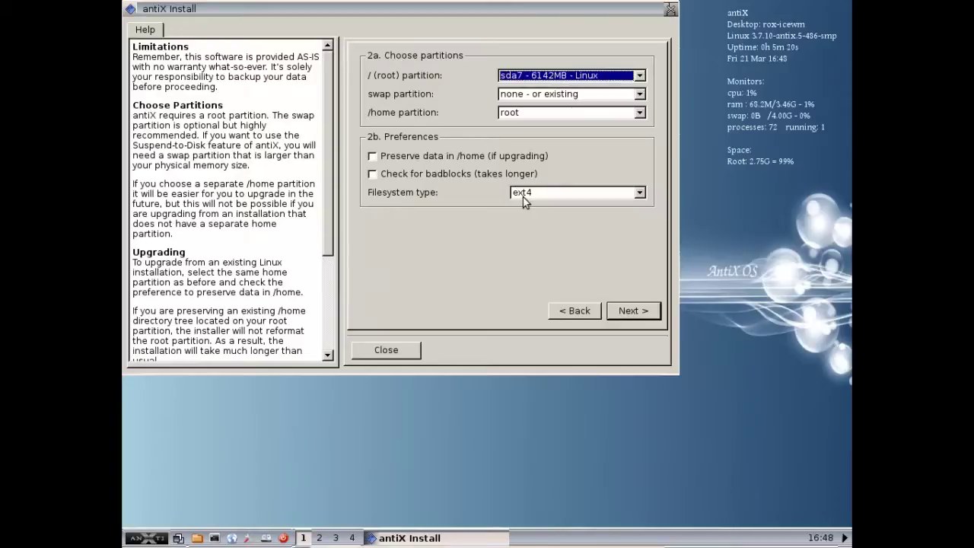
{"action": "left_click", "coordinate": [626, 310]}
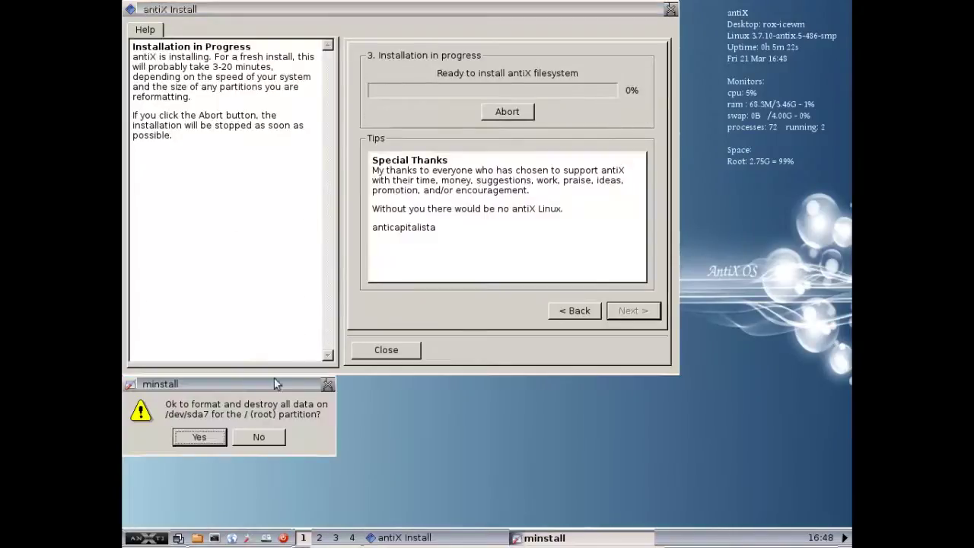
Approve formatting /dev/sda7 as root and let antiX install until Select Boot Method appears
{"action": "left_click", "coordinate": [200, 438]}
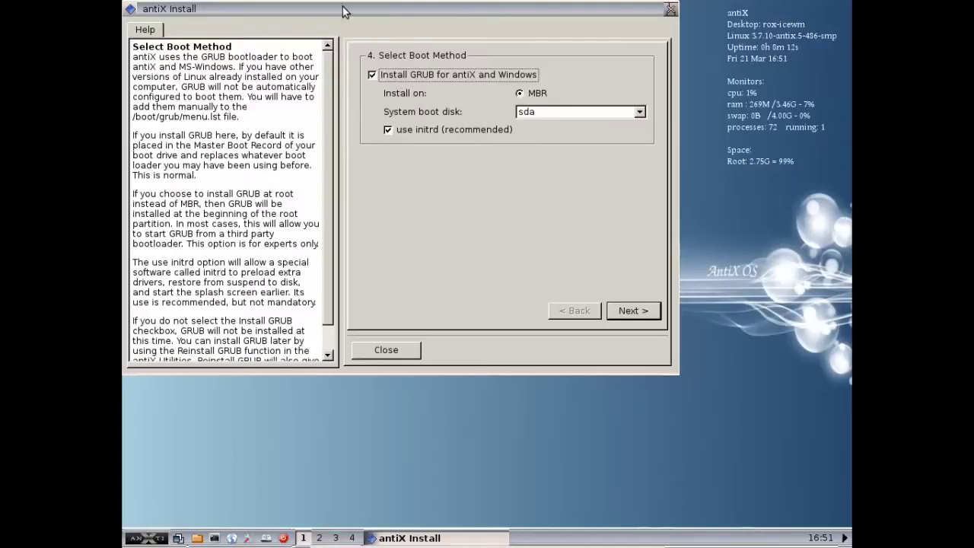
Move the installer window aside and switch off installing GRUB for antiX and Windows
{"action": "mouse_move", "coordinate": [345, 15]}
{"action": "left_mouse_down"}
{"action": "mouse_move", "coordinate": [364, 32]}
{"action": "mouse_move", "coordinate": [348, 13]}
{"action": "left_mouse_up"}
{"action": "left_click", "coordinate": [413, 72]}
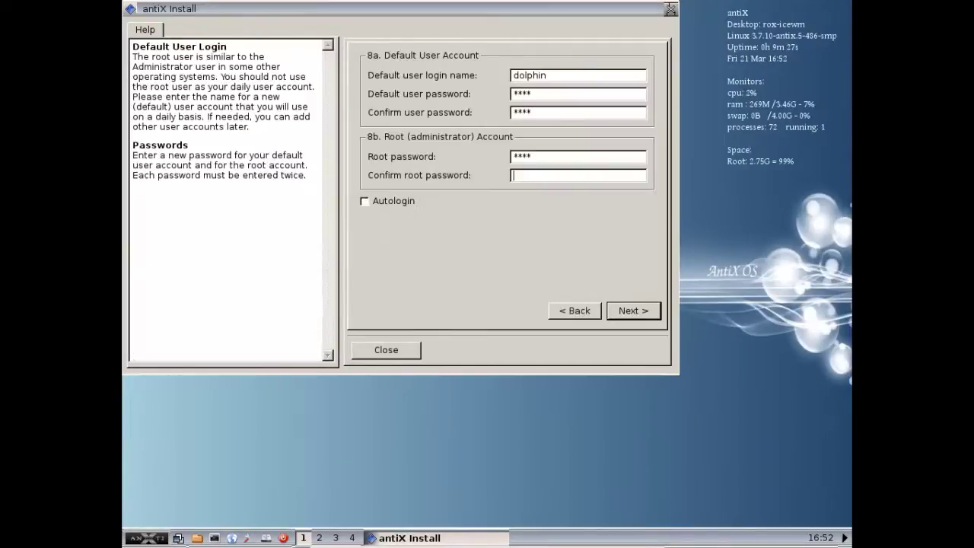
Enter the root password, finish the antiX installation and confirm rebooting now
{"action": "type", "text": "root"}
{"action": "left_click", "coordinate": [630, 312]}
{"action": "key", "text": "Return"}
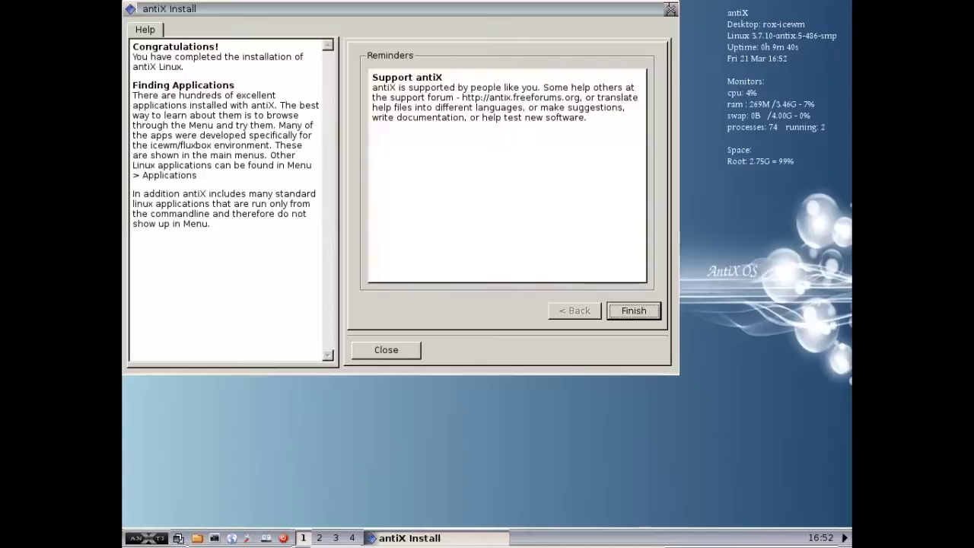
{"action": "left_click", "coordinate": [614, 308]}
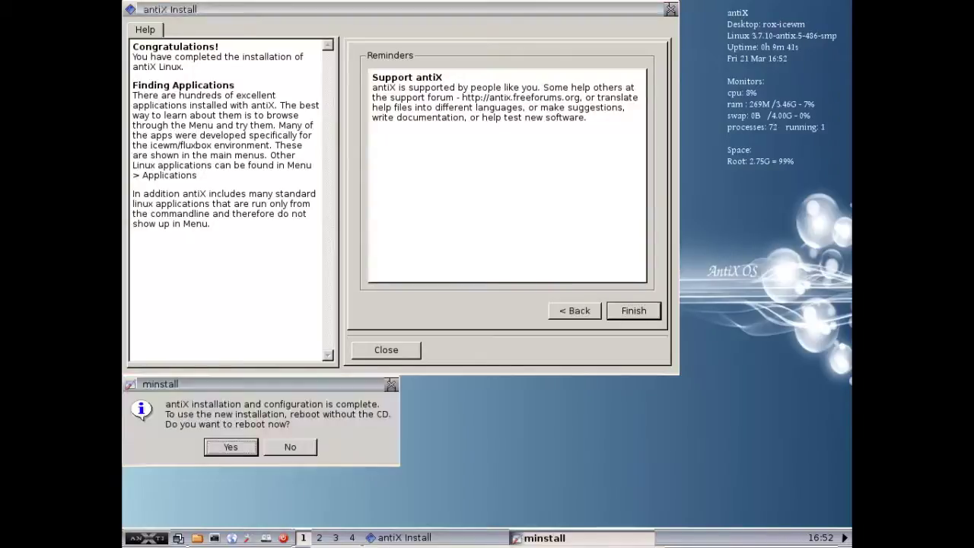
{"action": "left_click", "coordinate": [231, 447]}
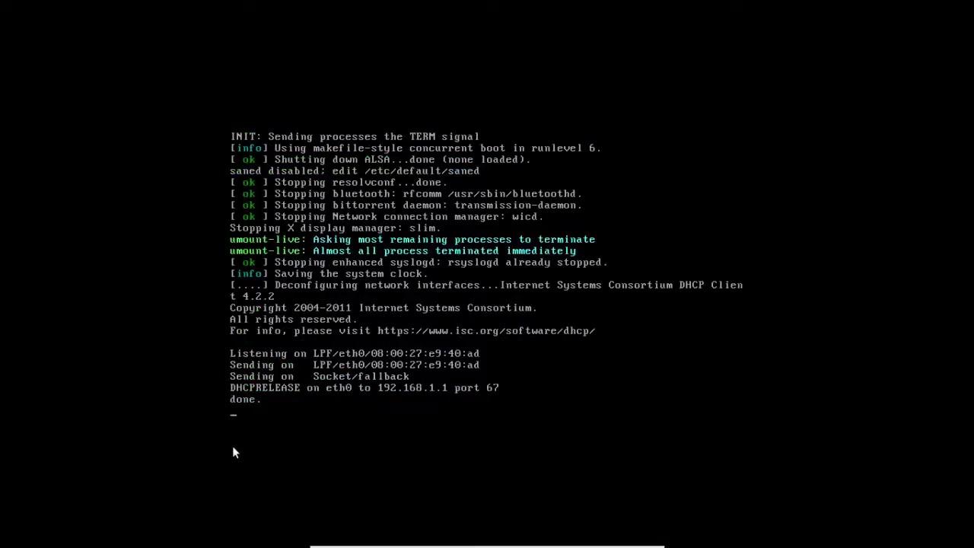
Continue the reboot and pick Ubuntu from the GRUB 2.00 menu (Ubuntu, memtest, Windows XP)
{"action": "key", "text": "Return"}
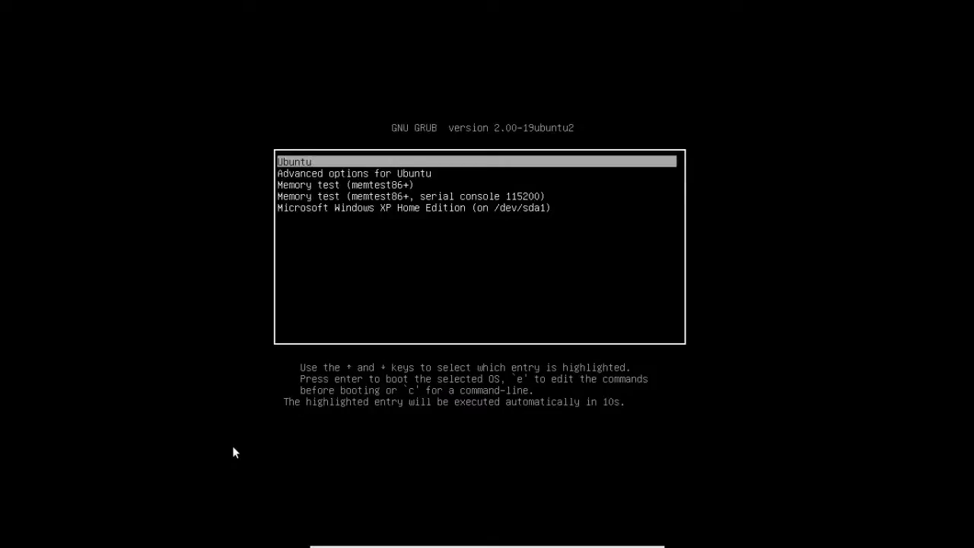
{"action": "key", "text": "Down"}
{"action": "key", "text": "Down"}
{"action": "key", "text": "Down"}
{"action": "key", "text": "Down"}
{"action": "key", "text": "Up"}
{"action": "key", "text": "Up"}
{"action": "key", "text": "Up"}
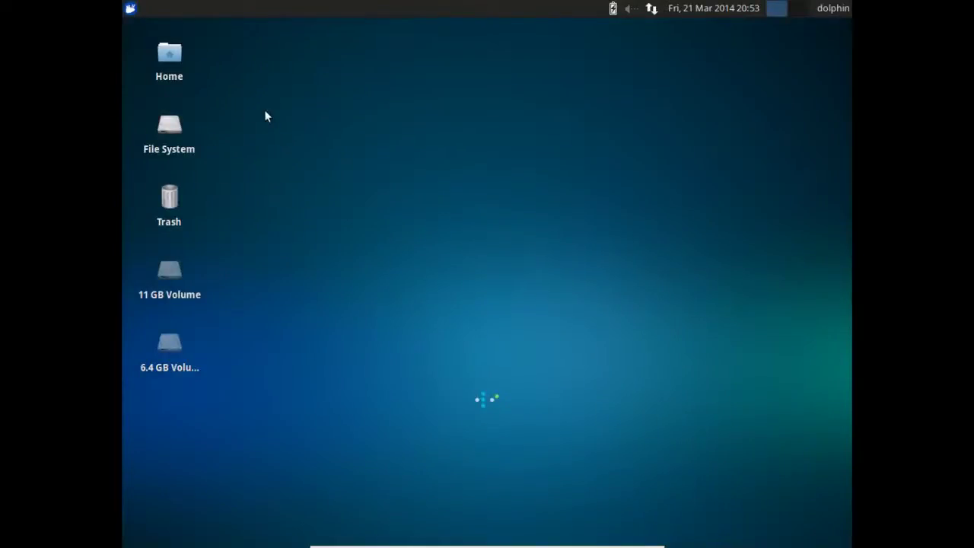
Run sudo update-grub in Terminal Emulator and check it found Debian GNU/Linux (7.2) on /dev/sda7
{"action": "left_click", "coordinate": [130, 8]}
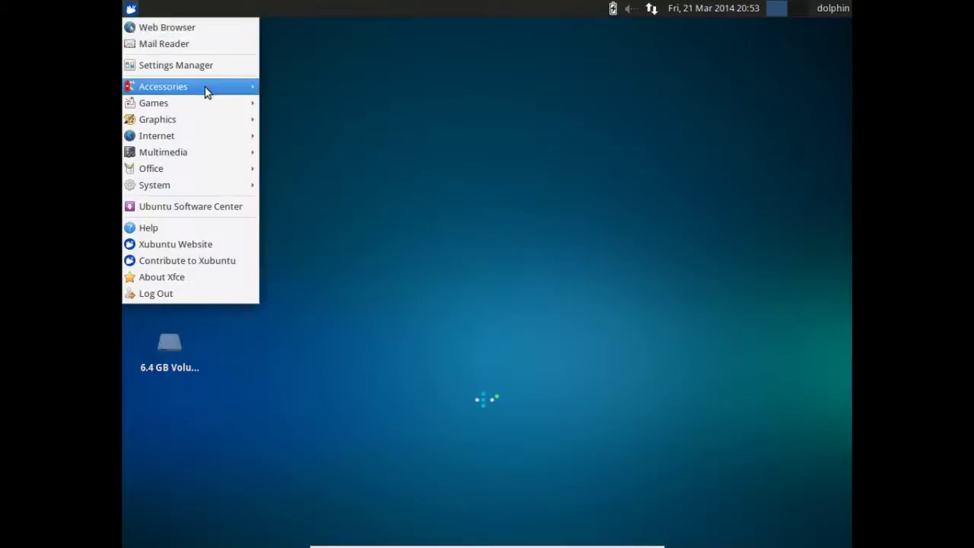
{"action": "mouse_move", "coordinate": [212, 88]}
{"action": "left_click", "coordinate": [345, 287]}
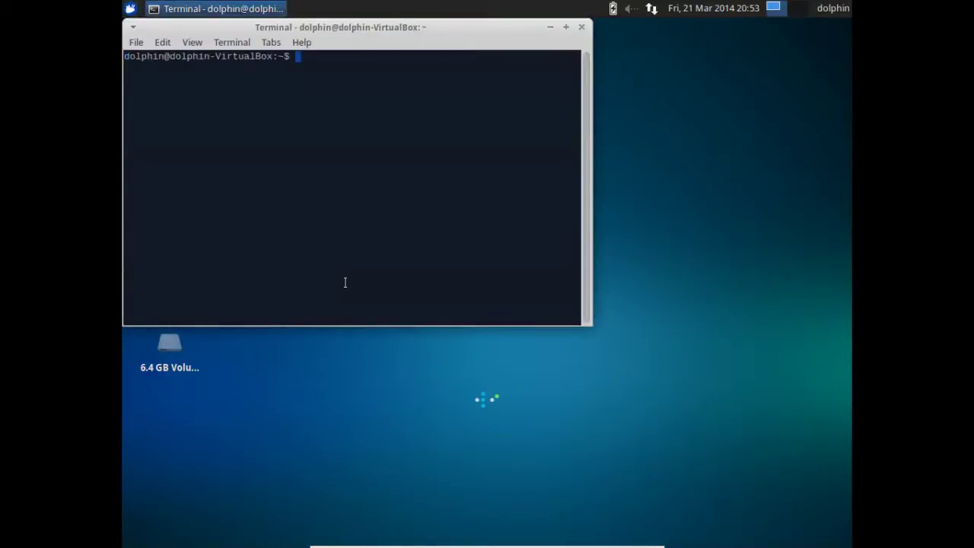
{"action": "type", "text": "sudo update-"}
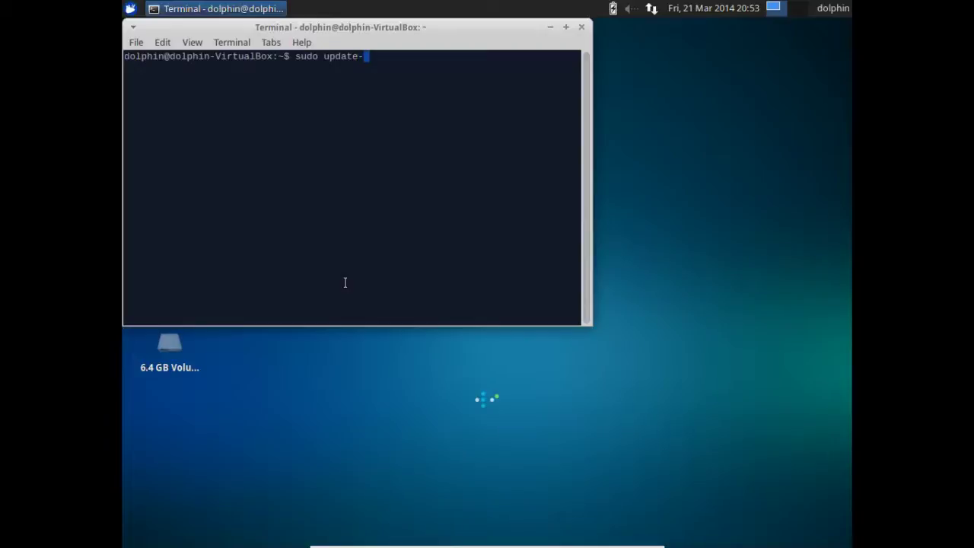
{"action": "type", "text": "grub"}
{"action": "key", "text": "Return"}
{"action": "key", "text": "Return"}
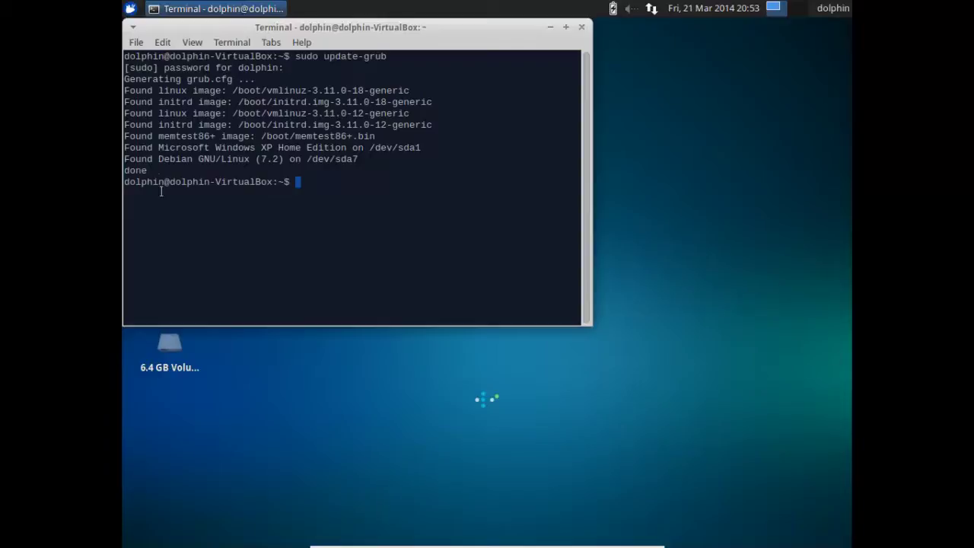
{"action": "left_click_drag", "start_coordinate": [158, 160], "coordinate": [369, 160]}
{"action": "left_click", "coordinate": [366, 159]}
Close the terminal, restart Xubuntu and boot the Debian GNU/Linux (7.2) GRUB entry
{"action": "left_click", "coordinate": [581, 26]}
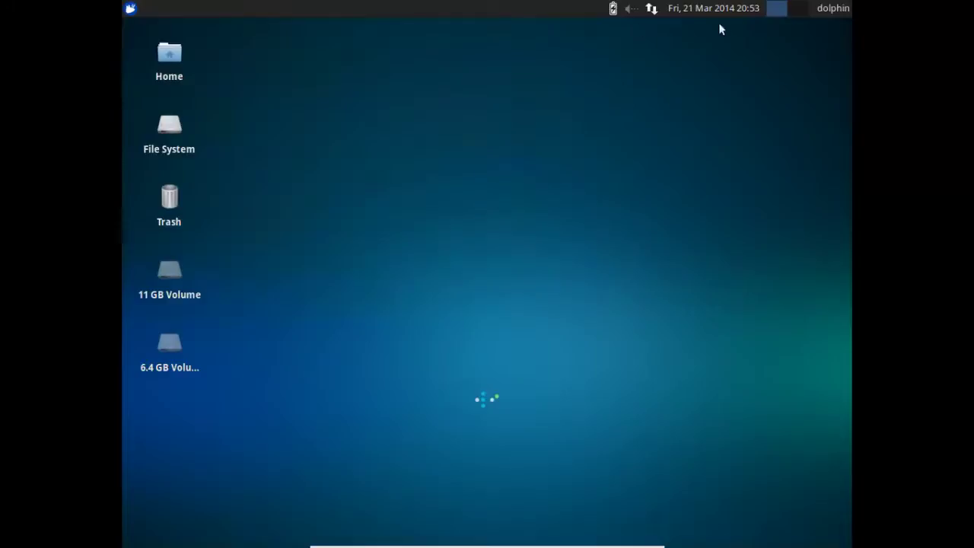
{"action": "left_click", "coordinate": [821, 11]}
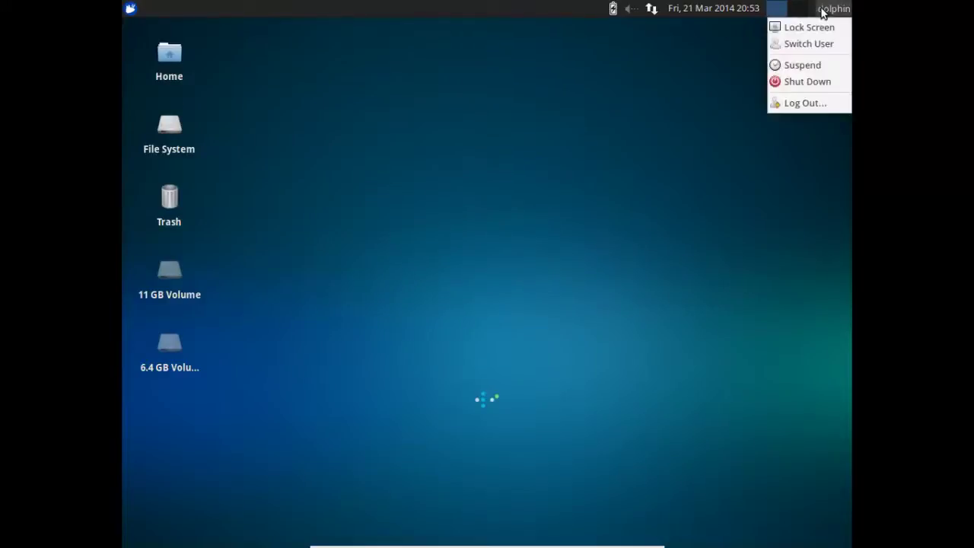
{"action": "left_click", "coordinate": [827, 90]}
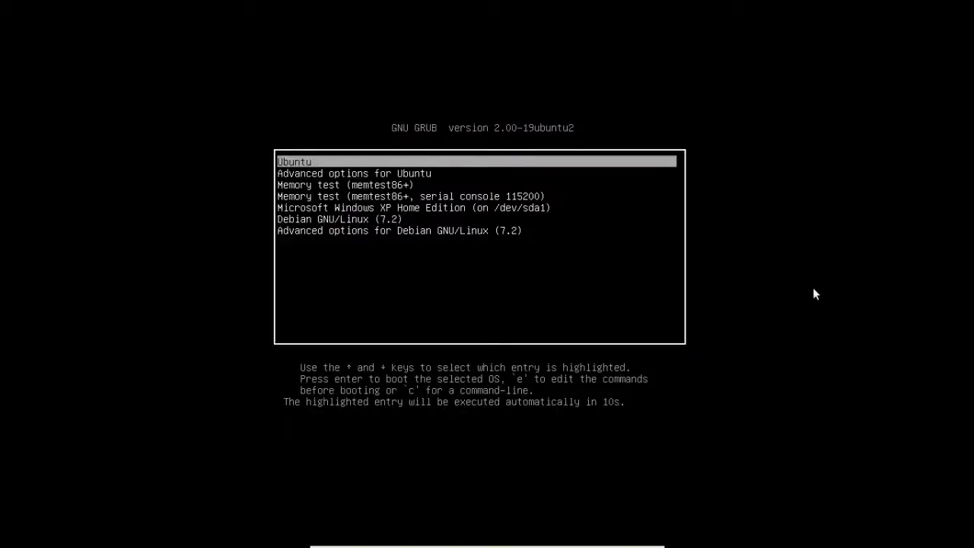
{"action": "key", "text": "Down"}
{"action": "key", "text": "Down"}
{"action": "key", "text": "Down"}
{"action": "key", "text": "Down"}
{"action": "key", "text": "Down"}
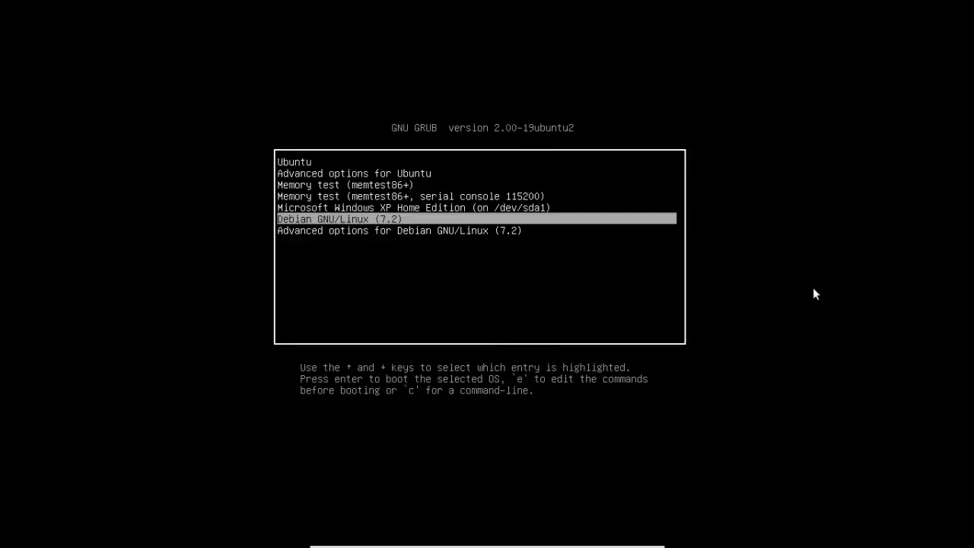
{"action": "key", "text": "Return"}
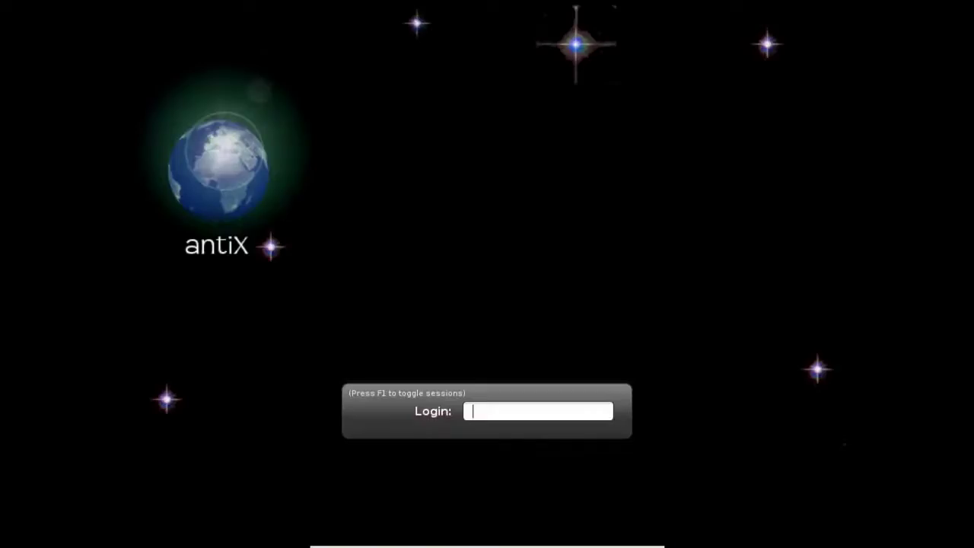
Type the default user name at the antiX login prompt
{"action": "type", "text": "dolphin"}
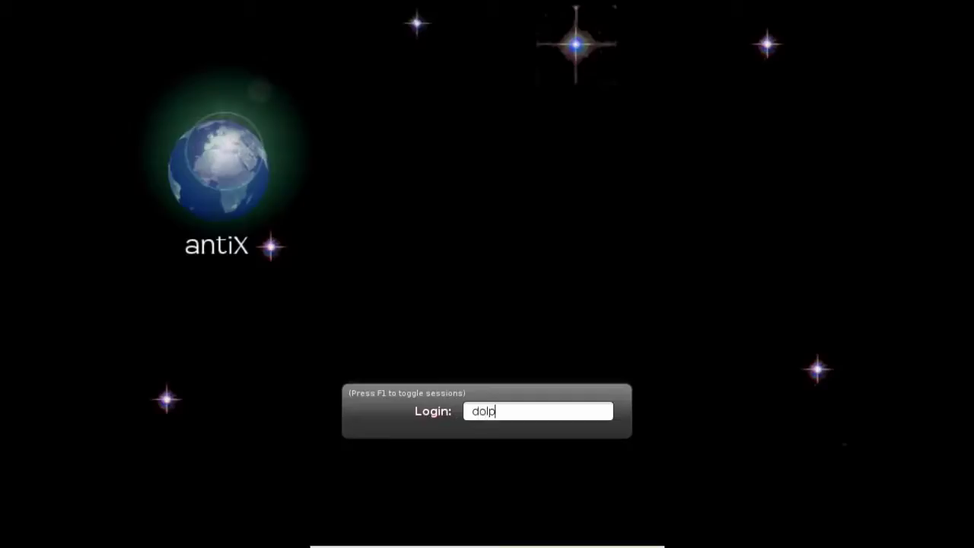